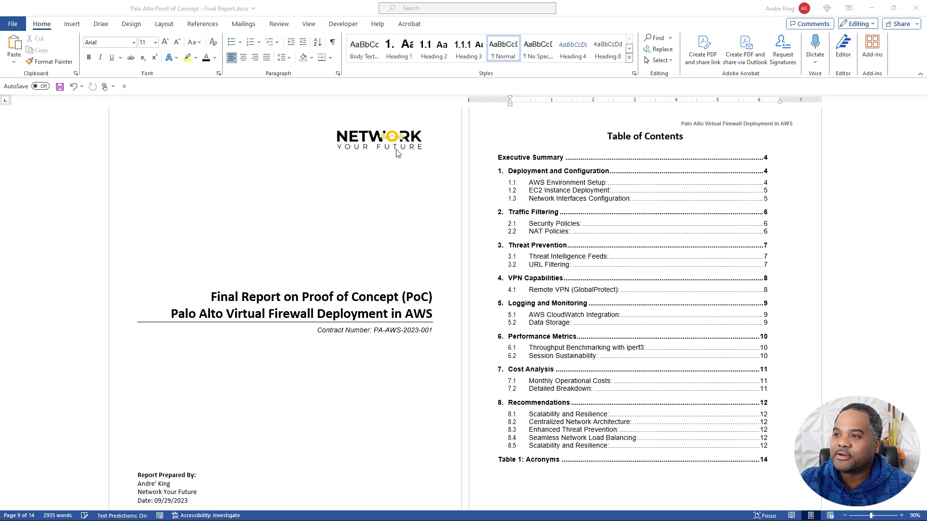
# - Scroll to the Executive Summary, highlight its closing sentence, then continue to Section 1 Deployment and Configuration
pyautogui.scroll(1, 391, 182)
pyautogui.scroll(-2, 391, 182)
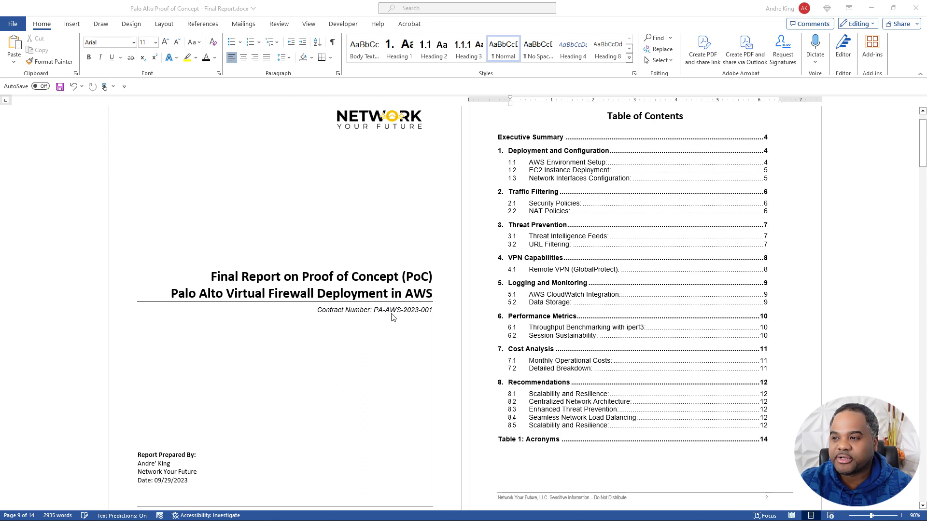
pyautogui.scroll(-1, 401, 316)
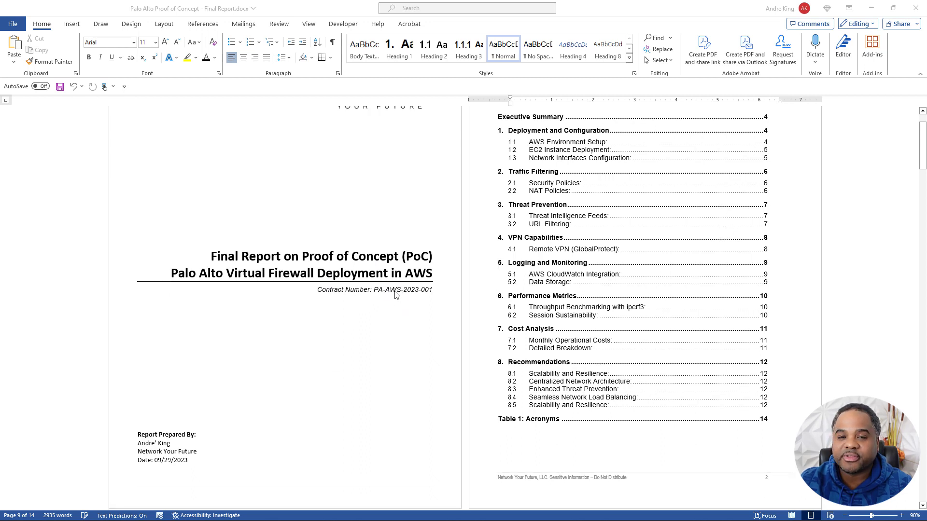
pyautogui.scroll(-2, 394, 295)
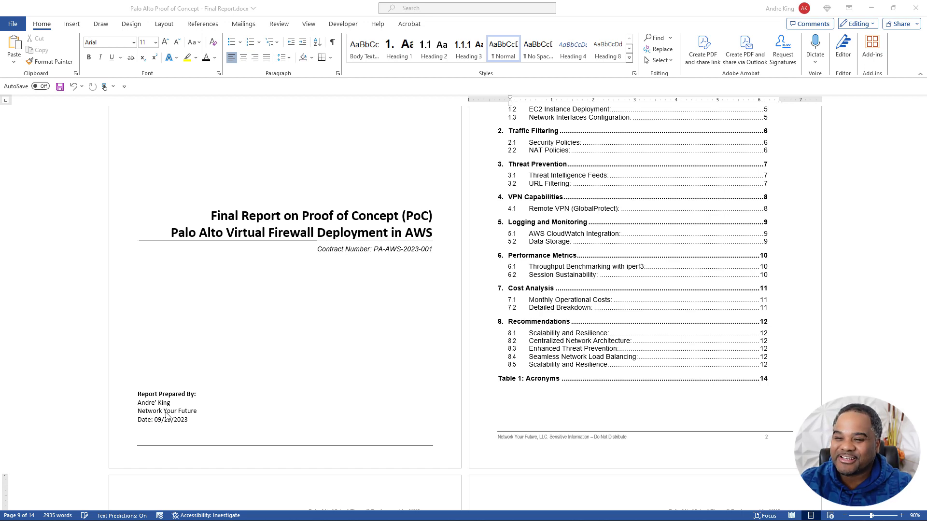
pyautogui.scroll(2, 290, 389)
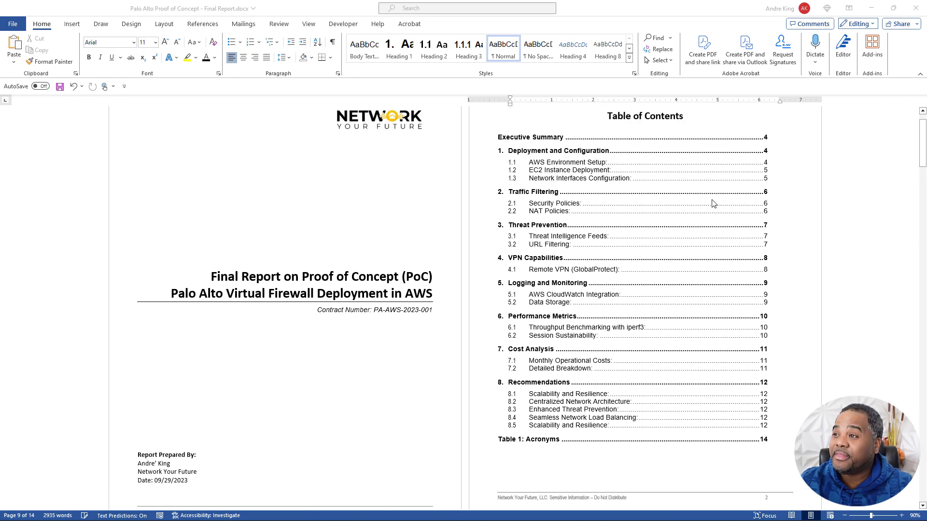
pyautogui.scroll(1, 652, 197)
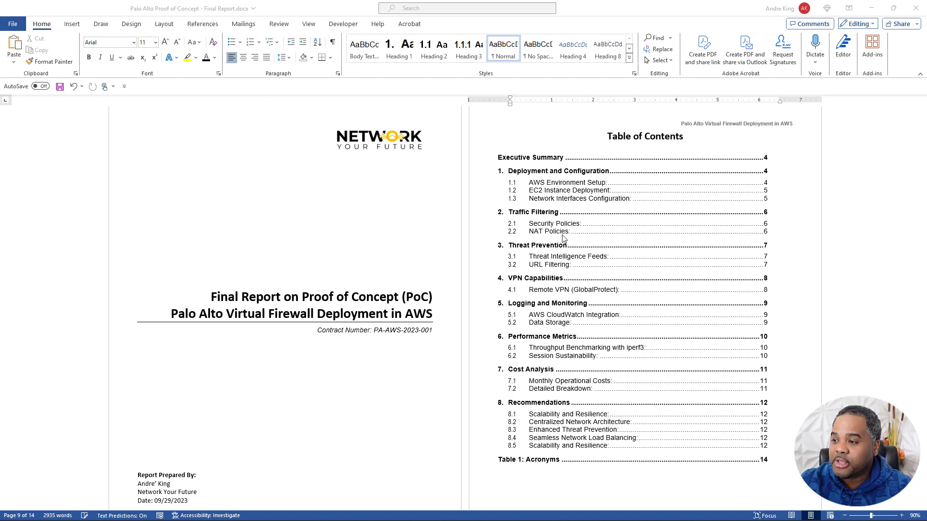
pyautogui.scroll(-5, 570, 241)
pyautogui.scroll(-6, 572, 247)
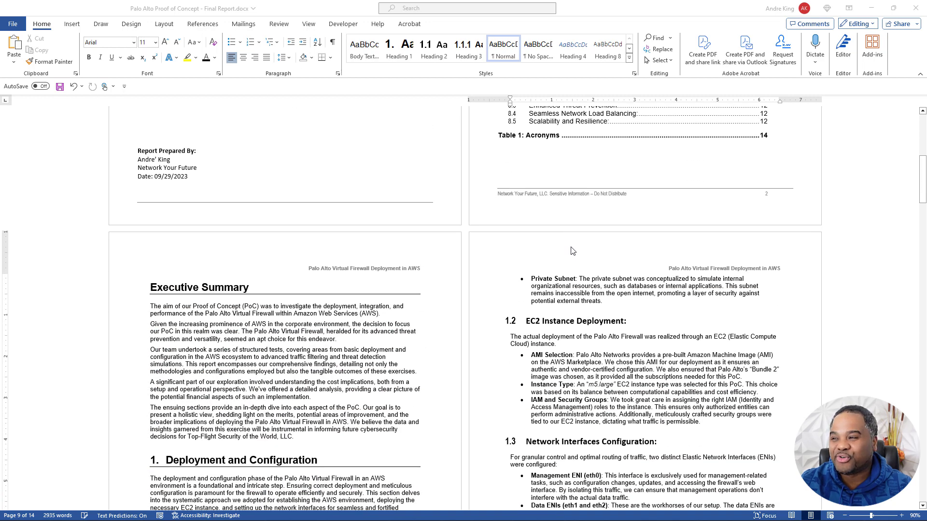
pyautogui.scroll(-3, 572, 250)
pyautogui.scroll(-2, 269, 248)
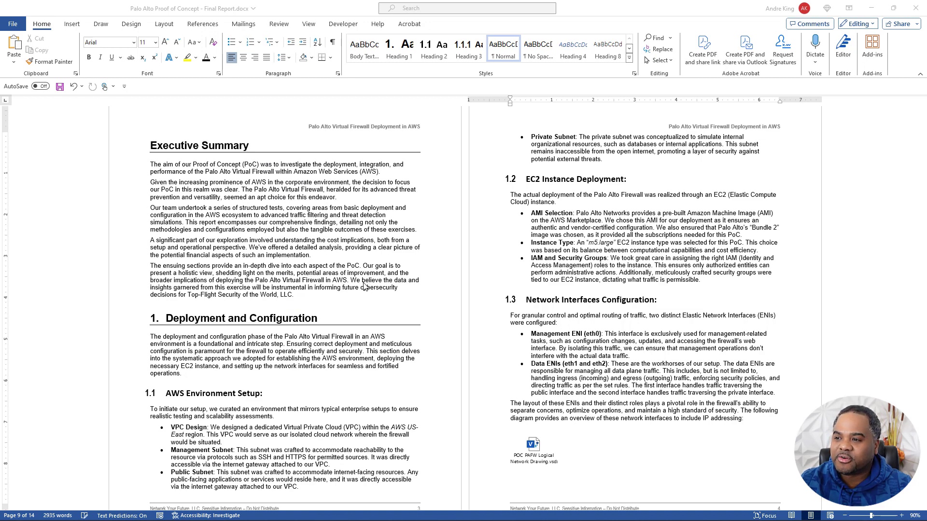
pyautogui.moveTo(352, 280); pyautogui.dragTo(355, 294)
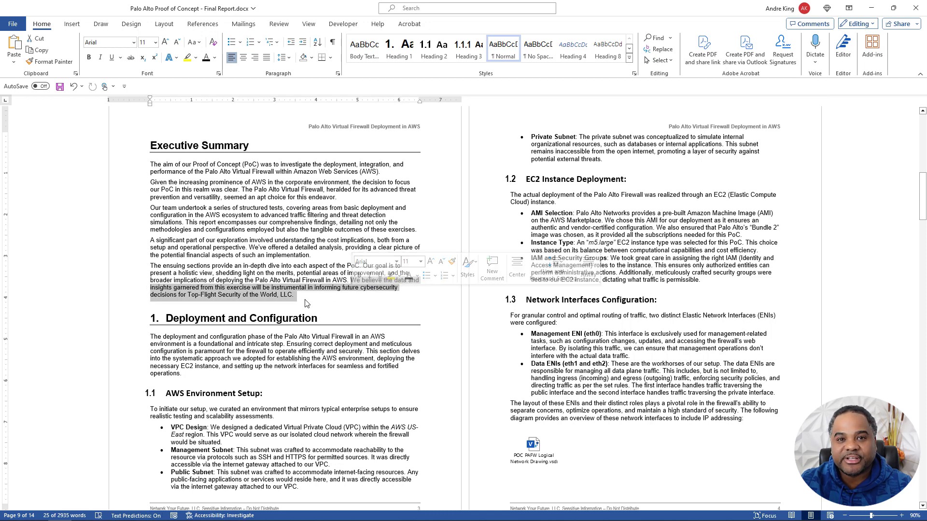
pyautogui.scroll(-3, 306, 284)
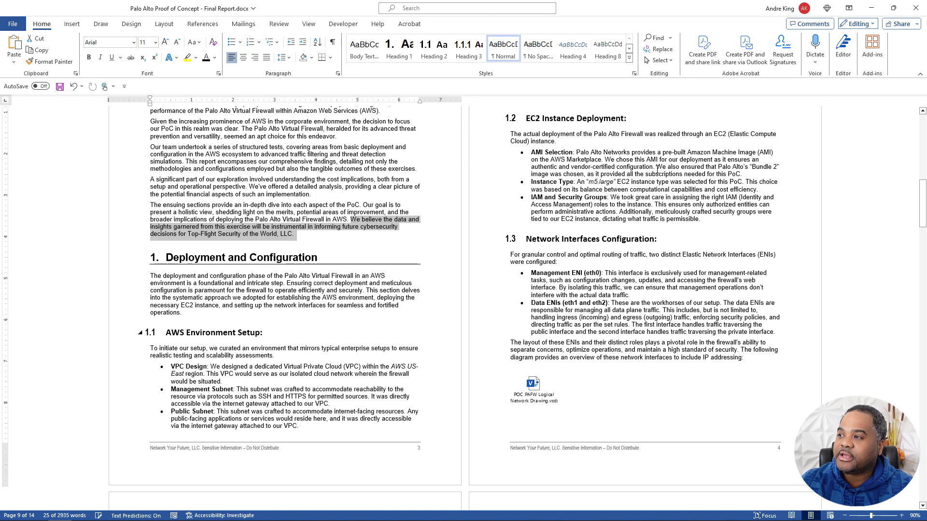
pyautogui.moveTo(657, 169); pyautogui.dragTo(768, 170)
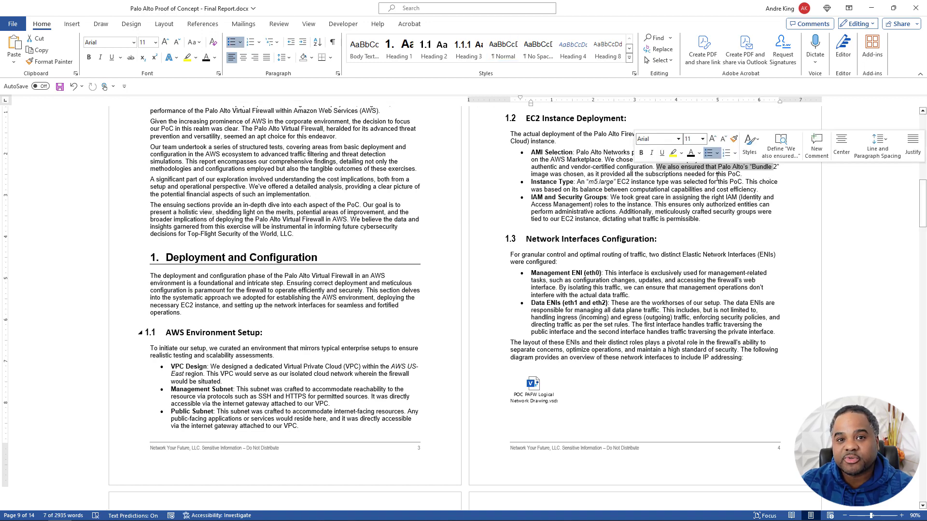
pyautogui.click(692, 182)
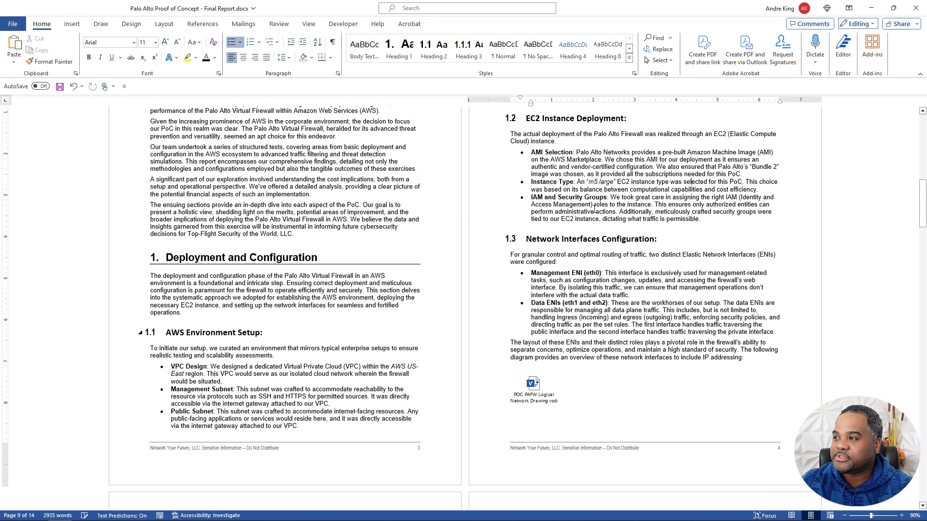
pyautogui.scroll(-2, 597, 209)
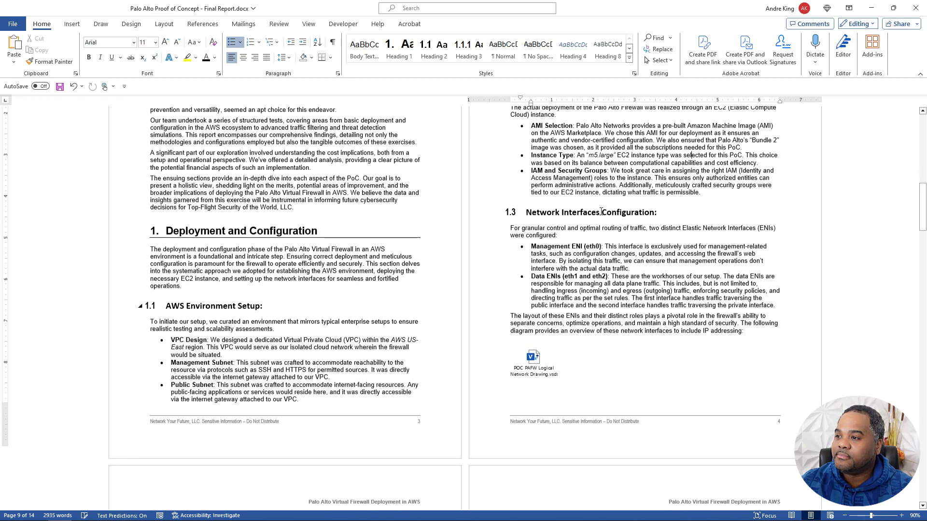
pyautogui.scroll(1, 562, 333)
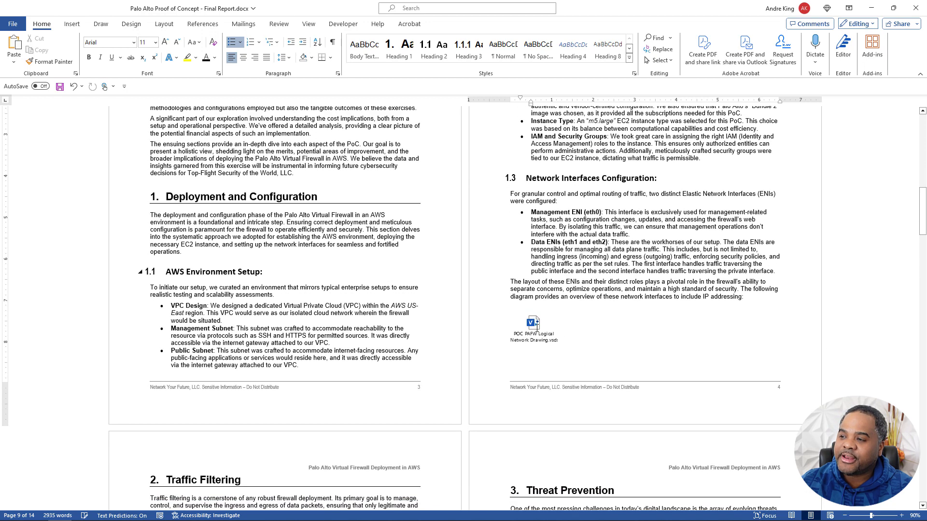
pyautogui.doubleClick(535, 327)
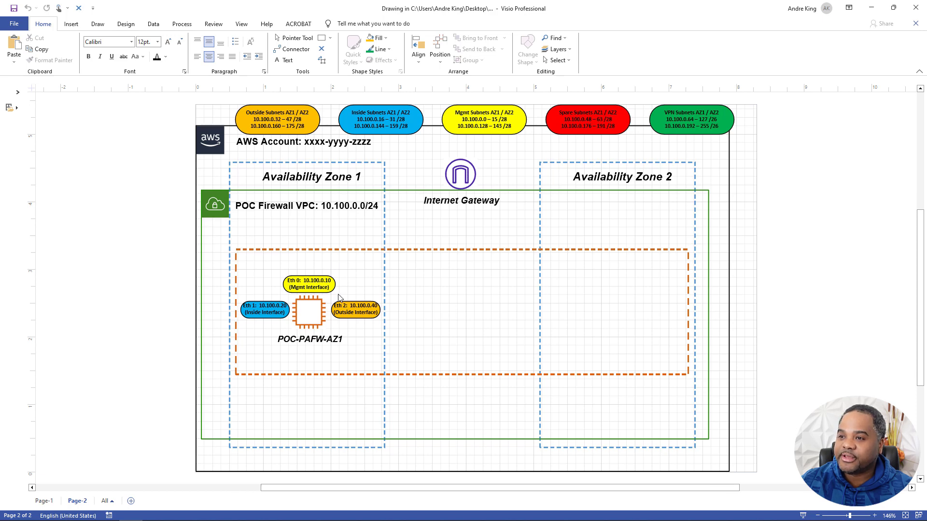
pyautogui.keyDown('ctrl'); pyautogui.scroll(4, 342, 270); pyautogui.keyUp('ctrl')
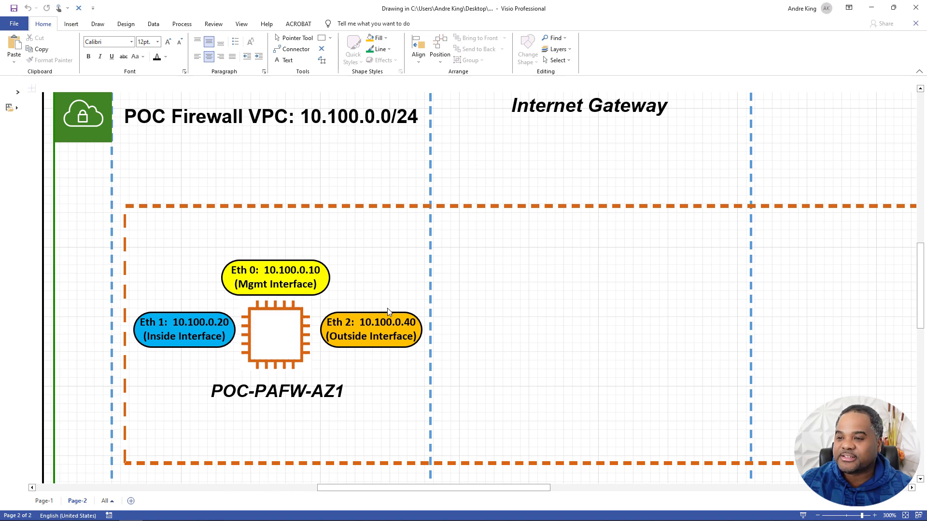
pyautogui.keyDown('ctrl'); pyautogui.scroll(-5, 400, 303); pyautogui.keyUp('ctrl')
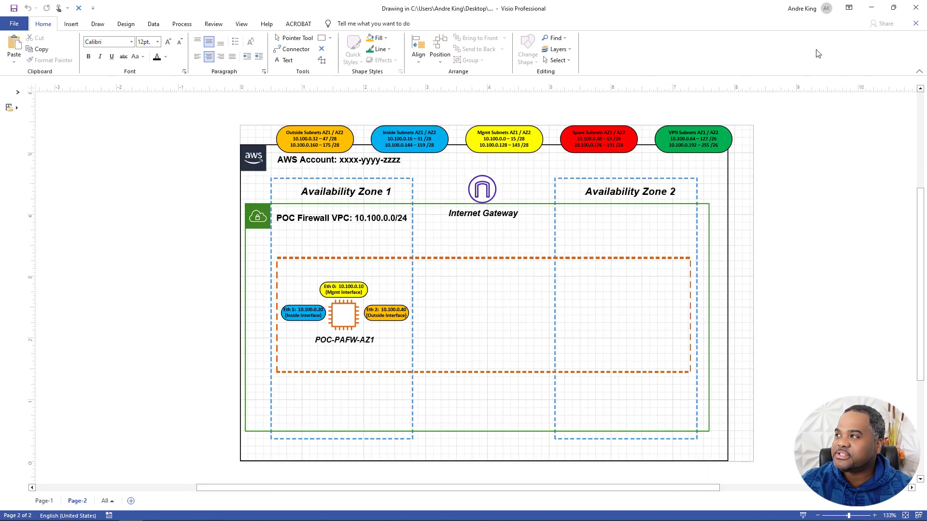
pyautogui.click(871, 8)
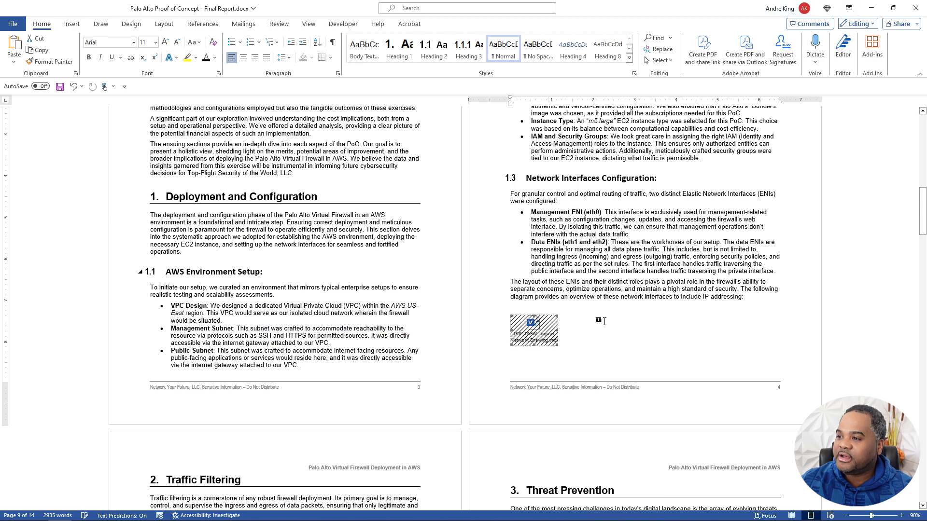
# - Deselect the embedded diagram and scroll to Section 2 Traffic Filtering and Section 3 Threat Prevention
pyautogui.click(602, 324)
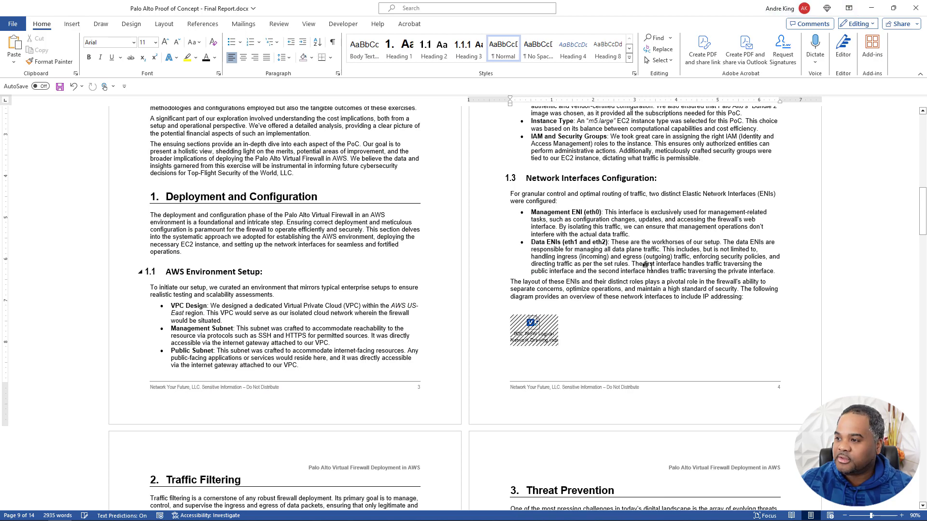
pyautogui.scroll(-10, 603, 323)
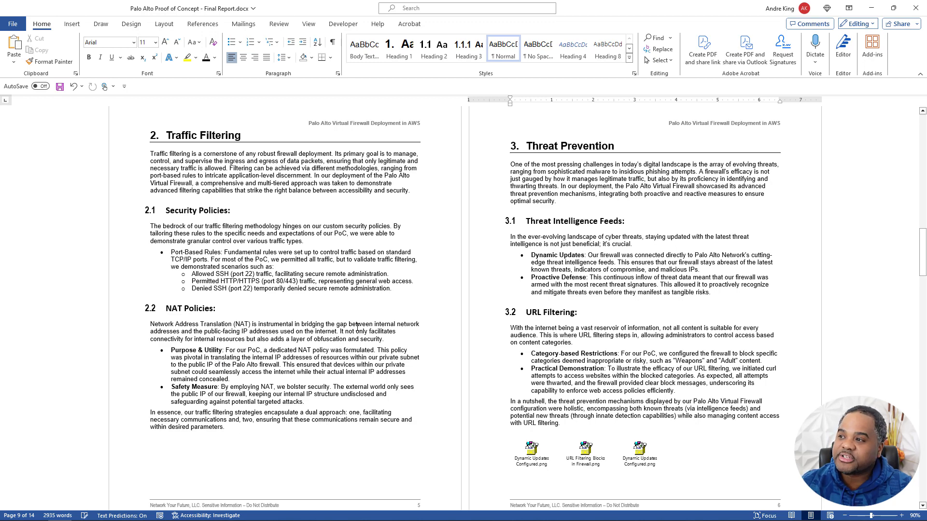
# - Scroll past the screenshot attachments to Section 4 VPN Capabilities and Section 5 Logging and Monitoring
pyautogui.scroll(-1, 673, 203)
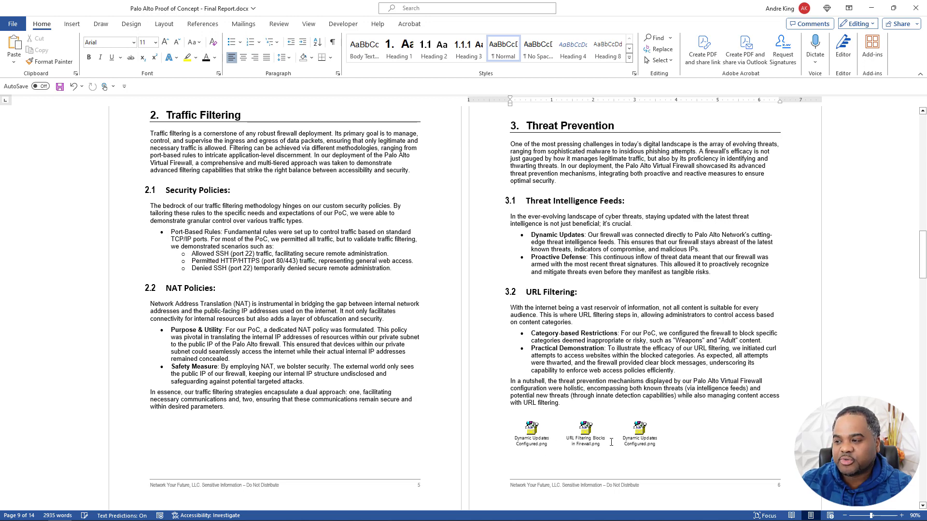
pyautogui.scroll(-3, 637, 439)
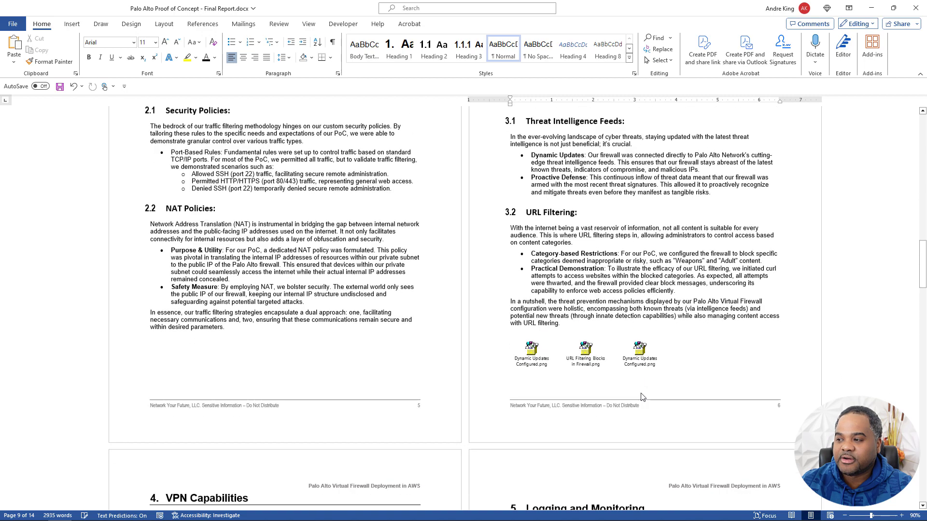
pyautogui.scroll(-3, 663, 358)
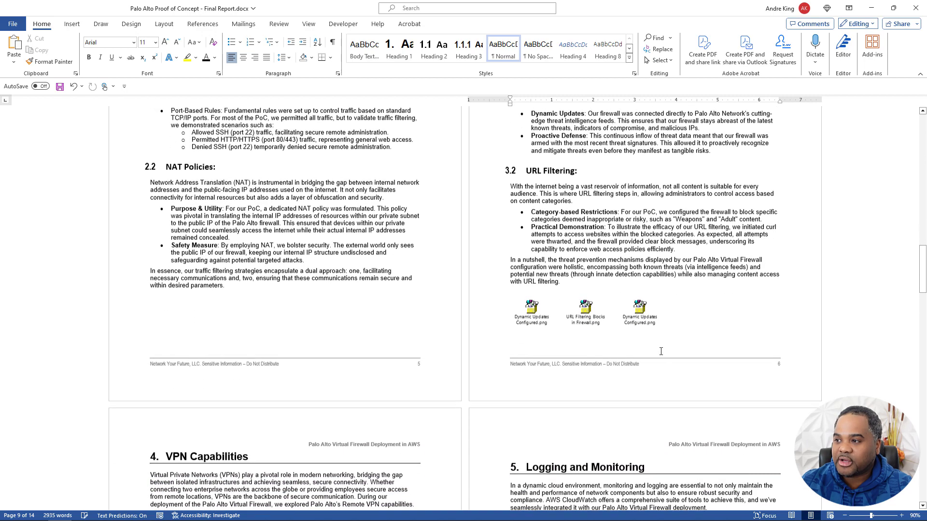
pyautogui.scroll(-7, 663, 357)
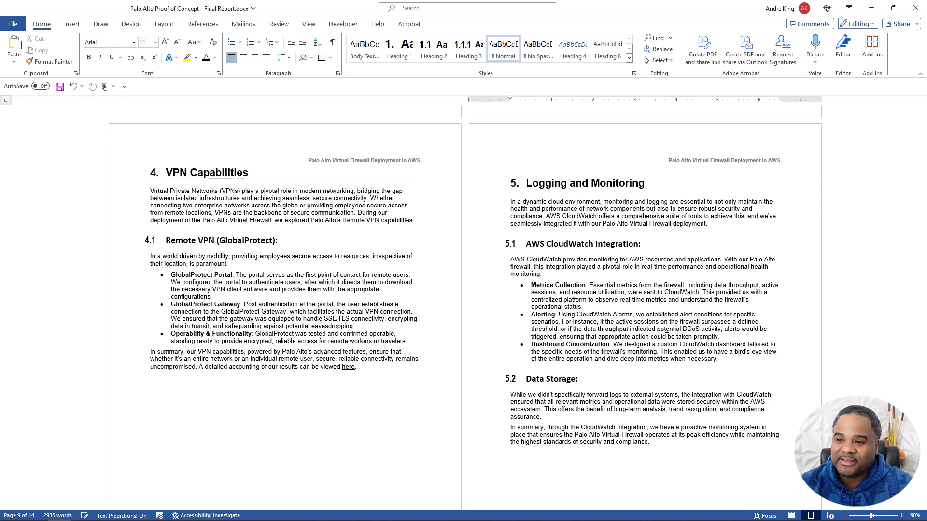
pyautogui.scroll(-3, 670, 287)
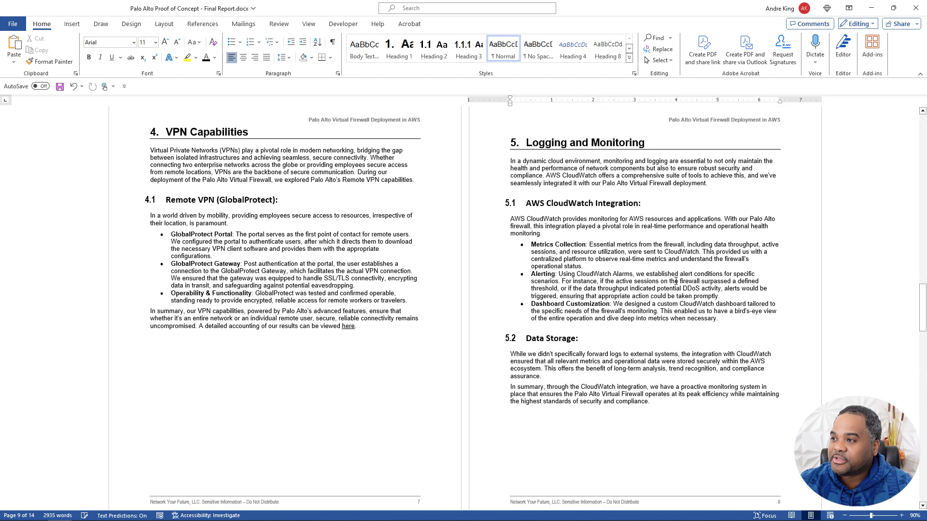
pyautogui.scroll(-1, 646, 247)
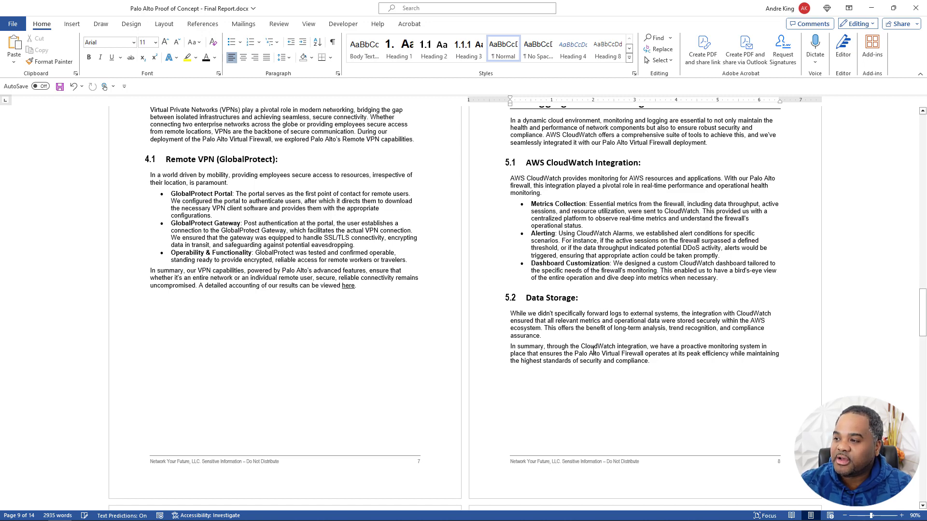
pyautogui.scroll(1, 658, 217)
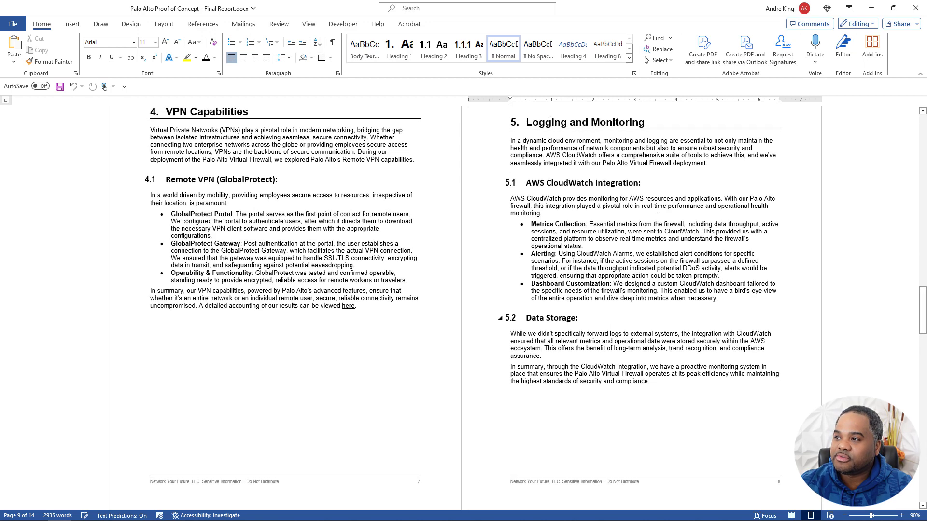
pyautogui.scroll(-10, 606, 309)
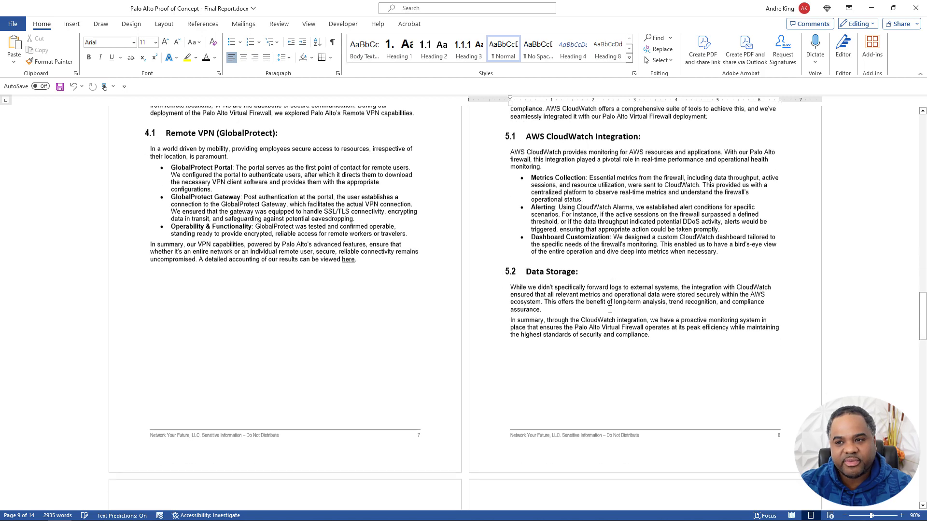
# - Scroll to section 7 Cost Analysis and its 7.2 cost breakdown table, then switch to the Chrome pricing calculator
pyautogui.scroll(-10, 612, 322)
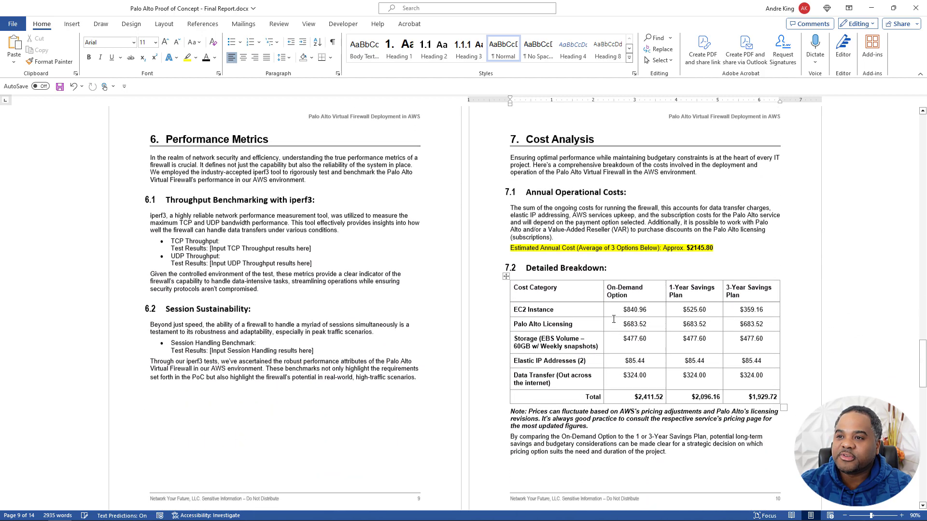
pyautogui.scroll(-1, 614, 319)
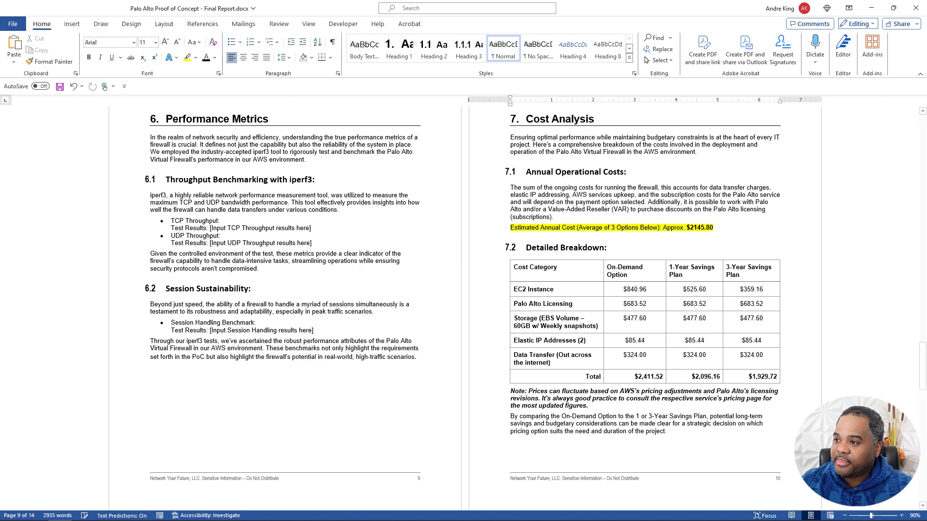
pyautogui.hotkey('alt', 'Tab')
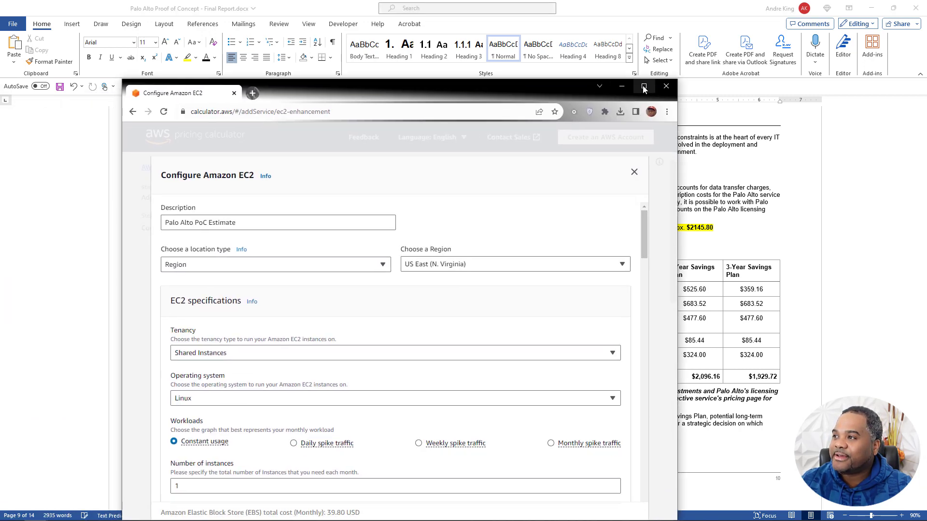
# - Maximize the calculator window and check the Region list, keeping US East (N. Virginia)
pyautogui.click(644, 86)
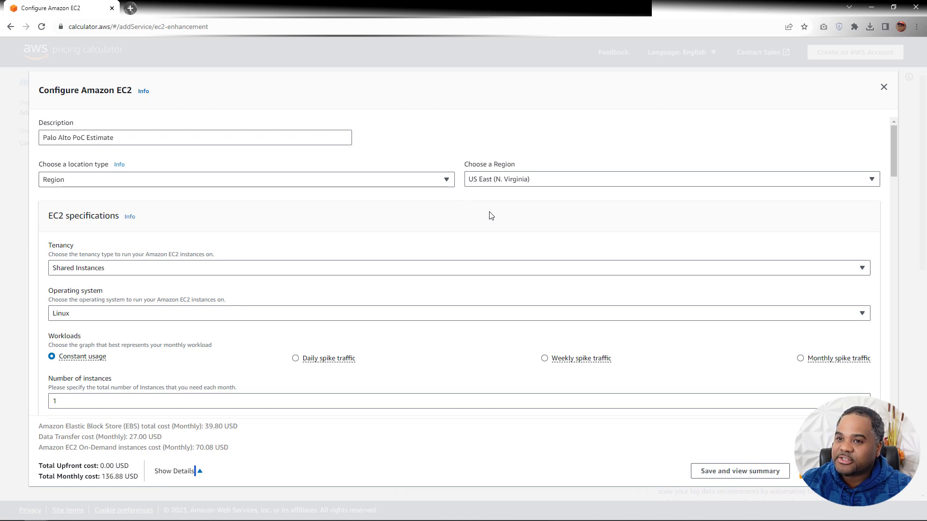
pyautogui.scroll(-1, 490, 214)
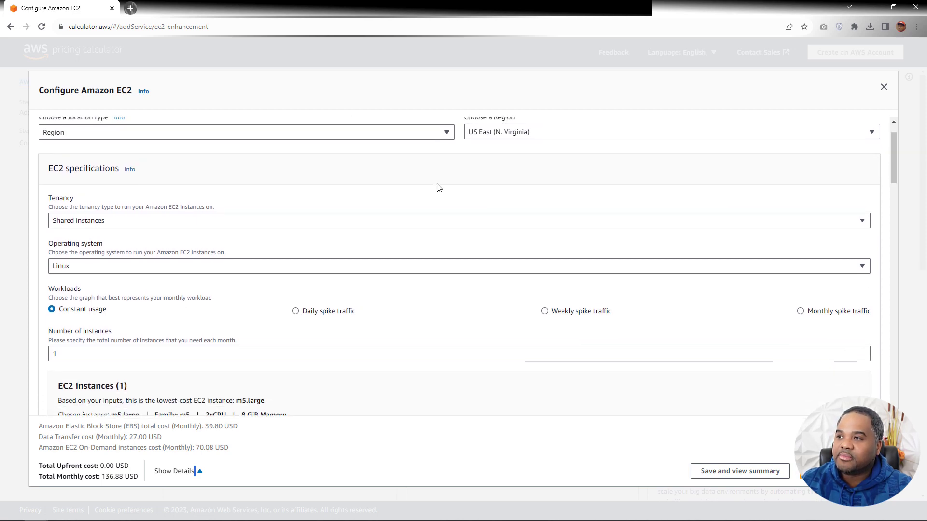
pyautogui.scroll(1, 439, 188)
pyautogui.click(511, 180)
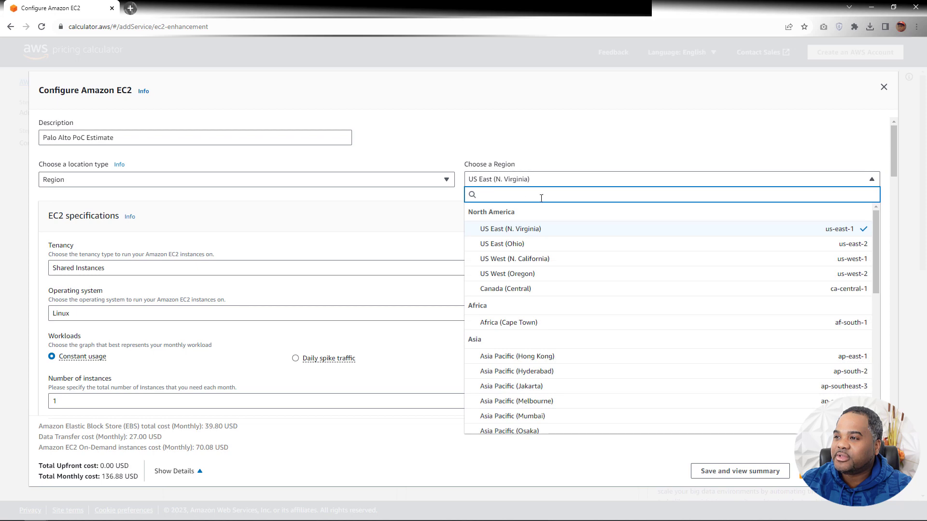
pyautogui.scroll(-10, 579, 270)
pyautogui.scroll(-3, 581, 296)
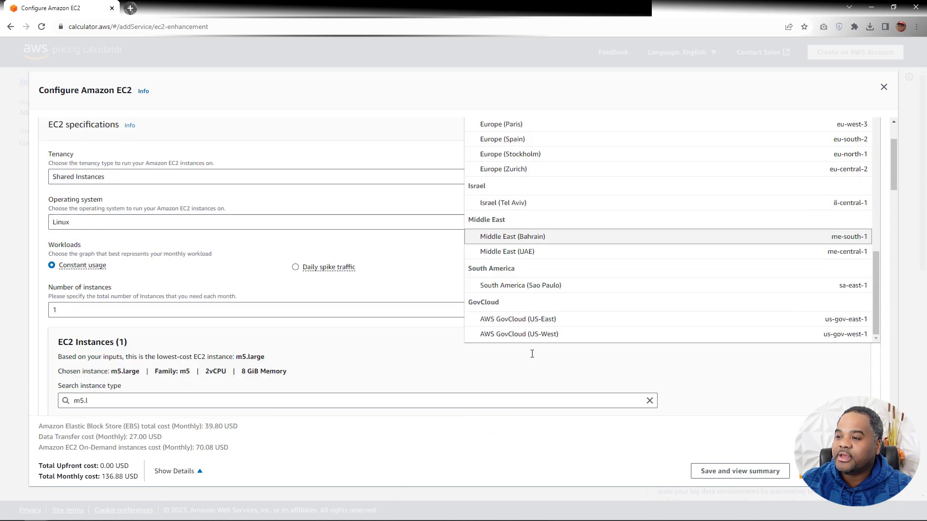
pyautogui.scroll(10, 606, 238)
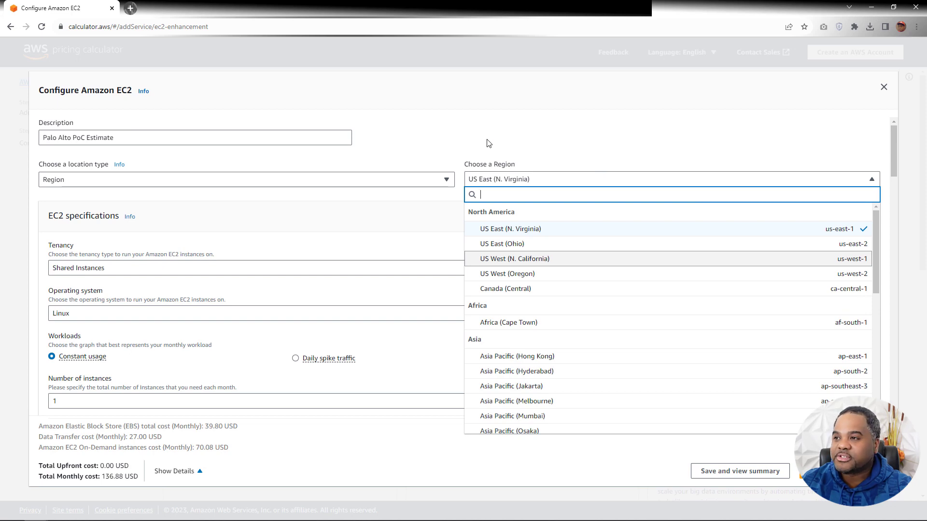
pyautogui.click(487, 143)
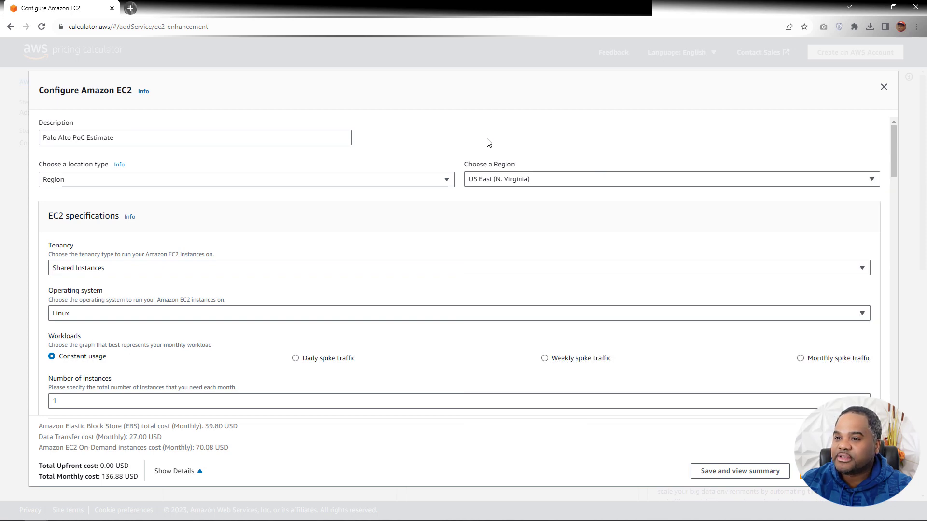
# - Confirm the Linux operating system and scroll down to the m5.large EC2 instance
pyautogui.click(118, 314)
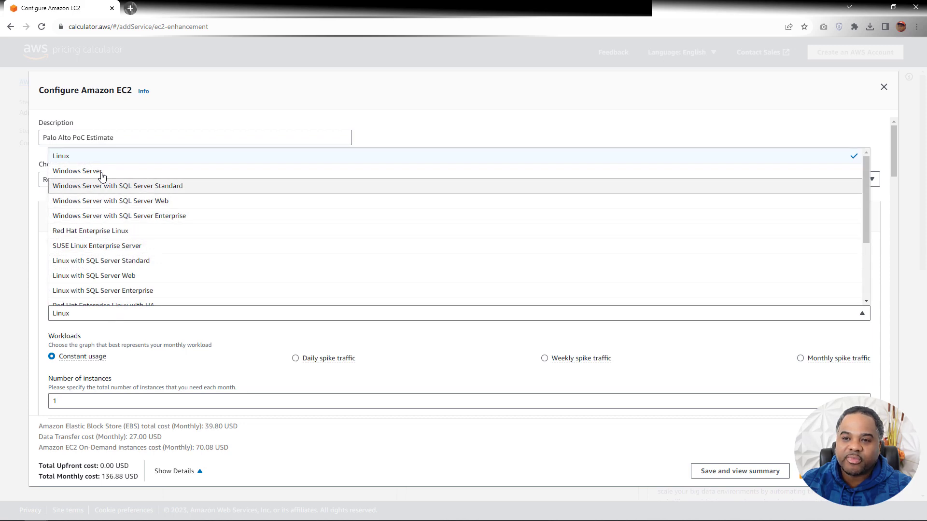
pyautogui.click(418, 130)
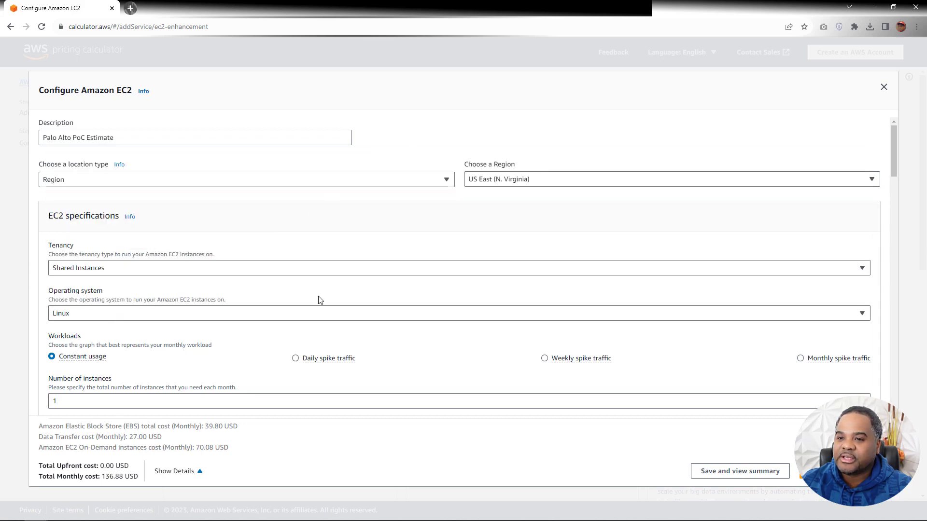
pyautogui.scroll(-3, 318, 299)
# - Check the 1-year EC2 Instance Savings Plan monthly cost, then set the term back to 3 year
pyautogui.scroll(-3, 314, 257)
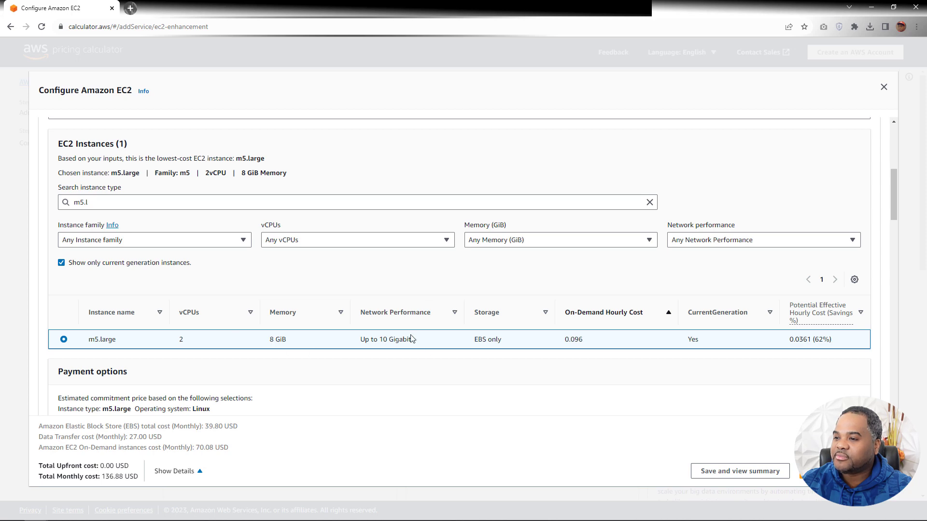
pyautogui.scroll(-5, 381, 280)
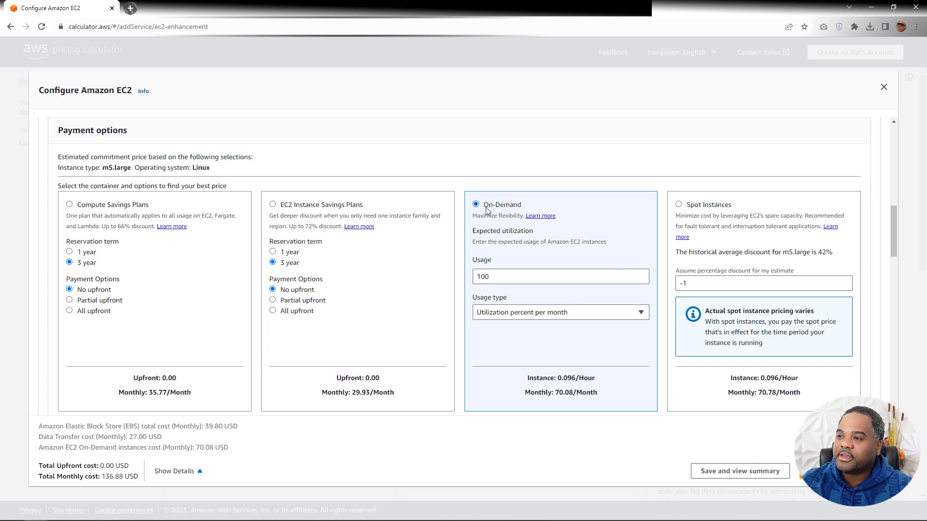
pyautogui.scroll(-1, 488, 210)
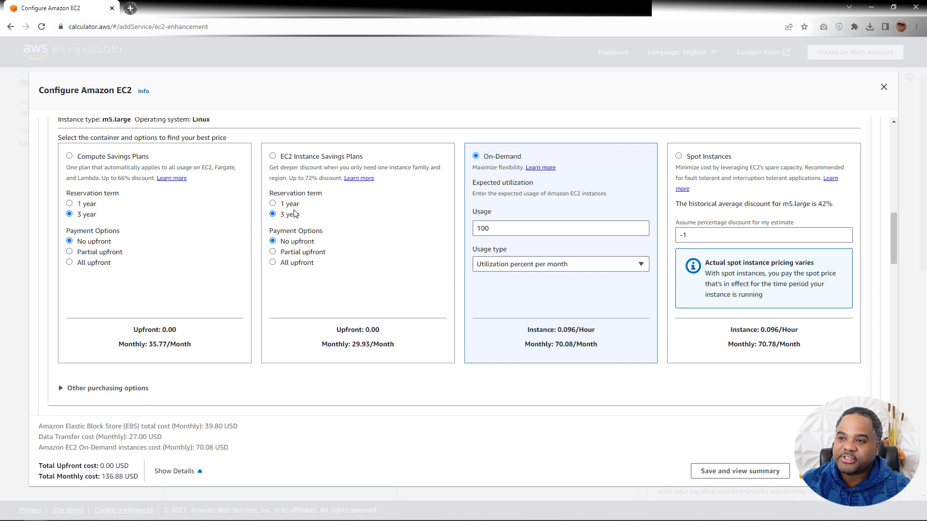
pyautogui.click(273, 204)
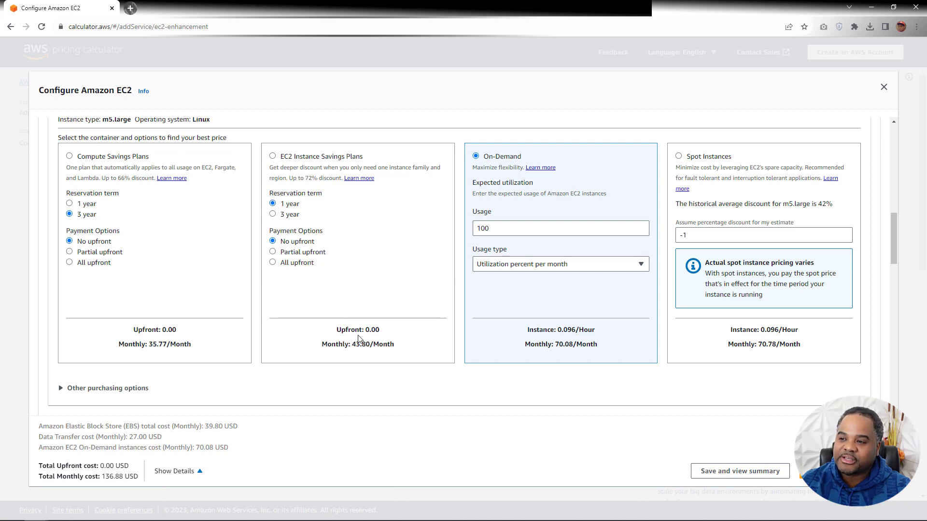
pyautogui.click(272, 214)
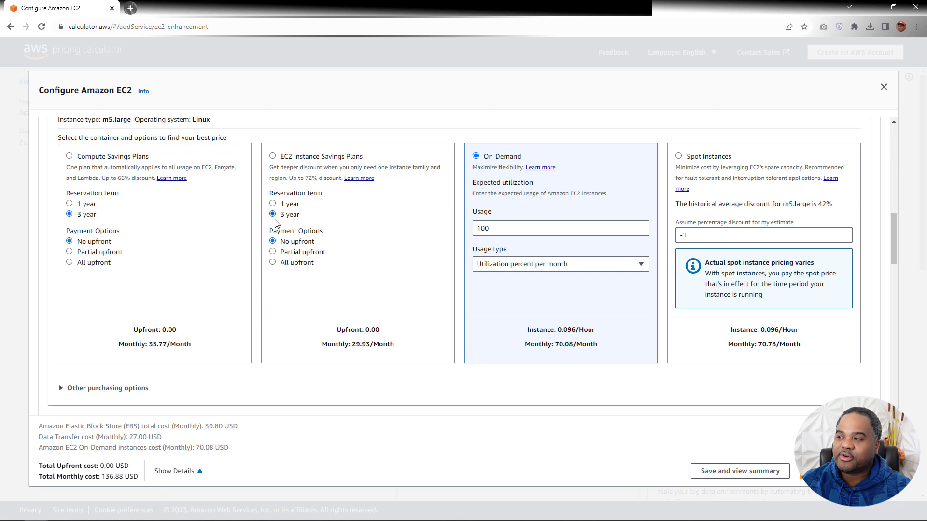
pyautogui.scroll(-3, 333, 234)
pyautogui.scroll(-3, 335, 234)
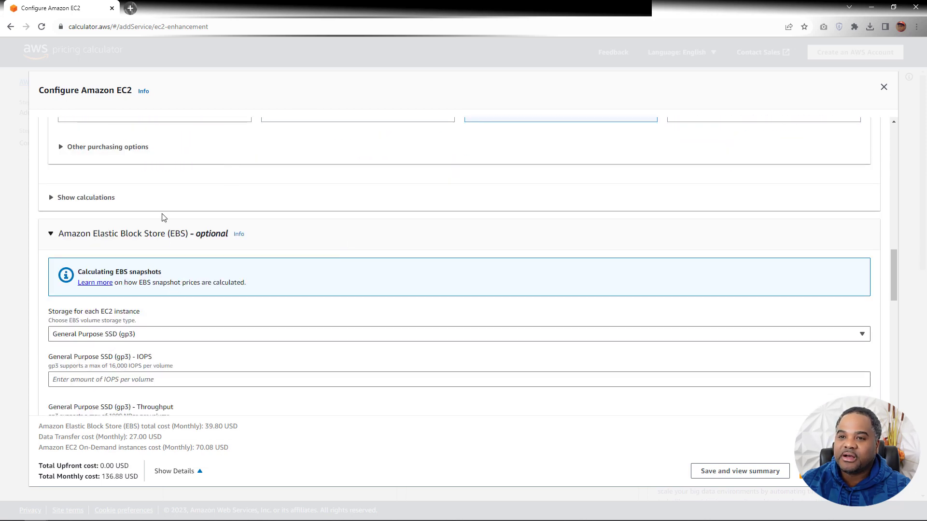
pyautogui.scroll(-1, 342, 248)
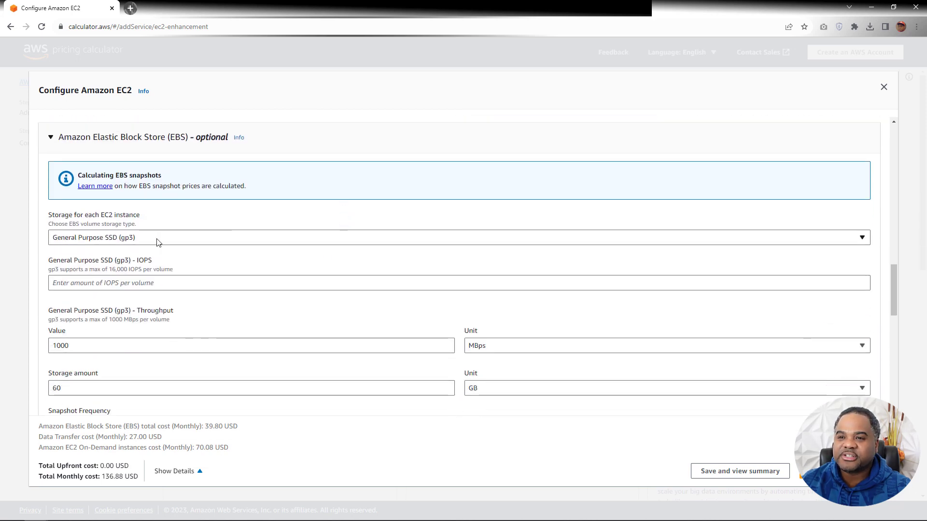
pyautogui.scroll(-2, 227, 248)
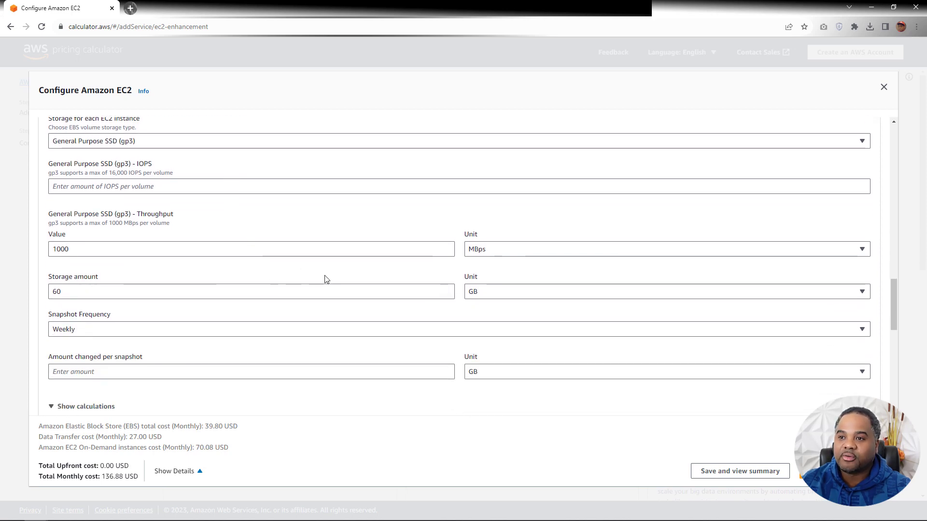
pyautogui.scroll(-1, 317, 265)
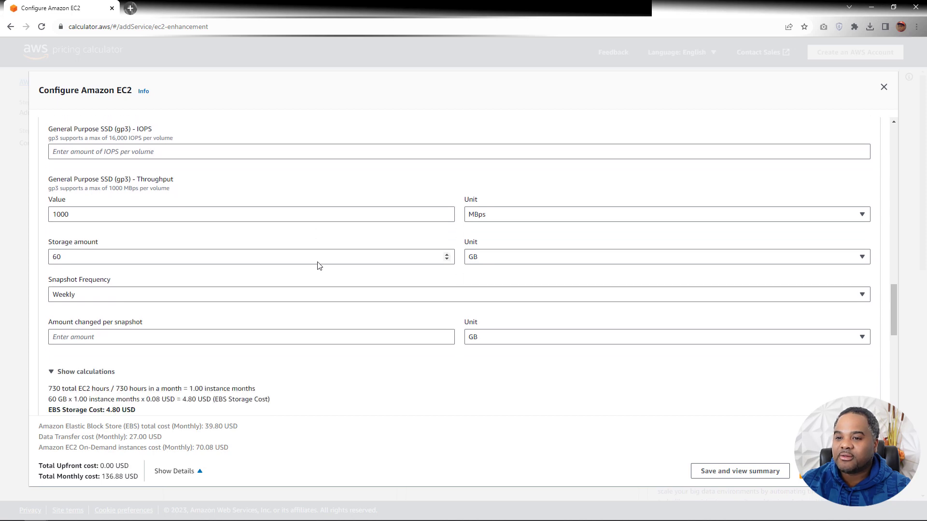
pyautogui.scroll(-3, 317, 265)
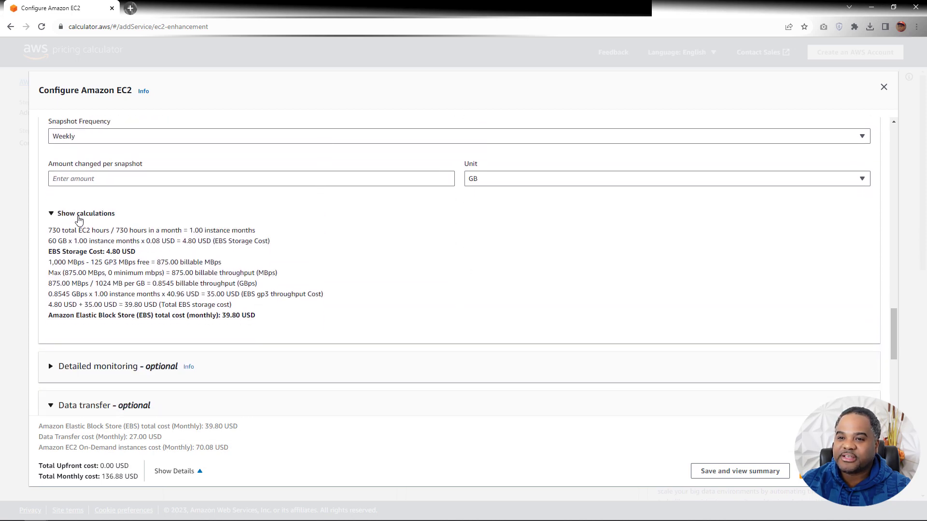
pyautogui.click(79, 220)
pyautogui.click(70, 220)
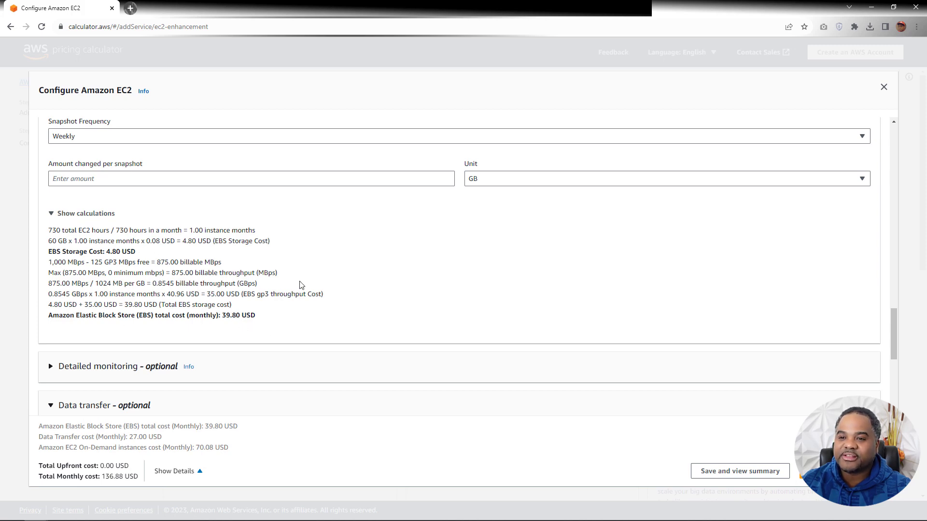
pyautogui.scroll(-2, 310, 284)
# - Review the data transfer costs and highlight the EC2 On-Demand instances cost line
pyautogui.scroll(-2, 334, 285)
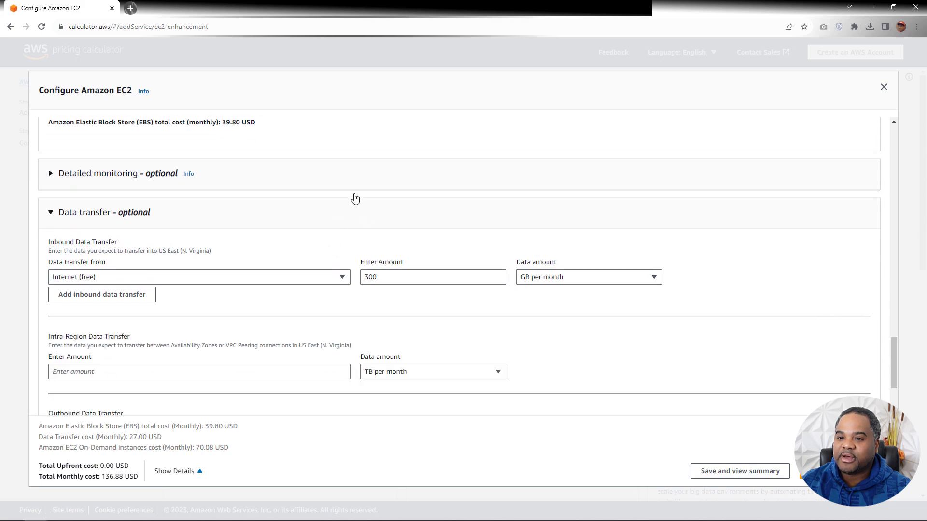
pyautogui.scroll(-5, 311, 264)
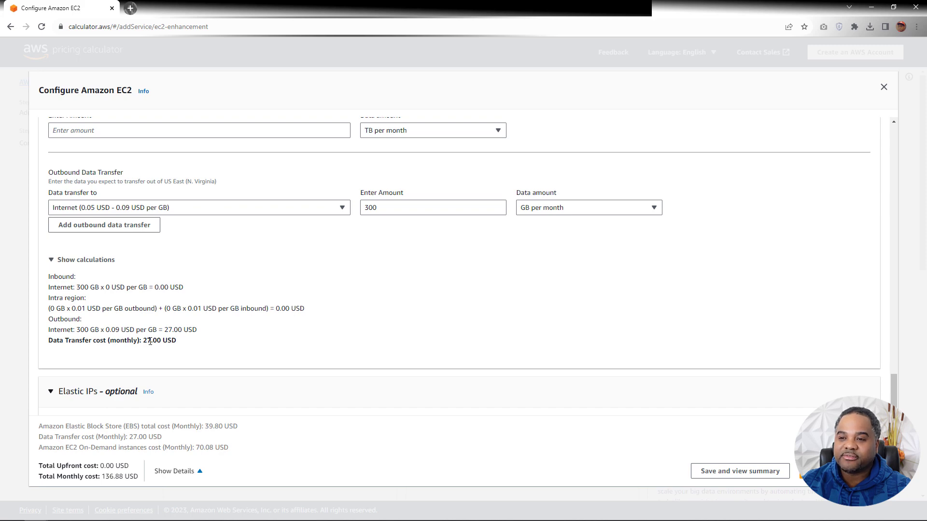
pyautogui.scroll(-3, 240, 305)
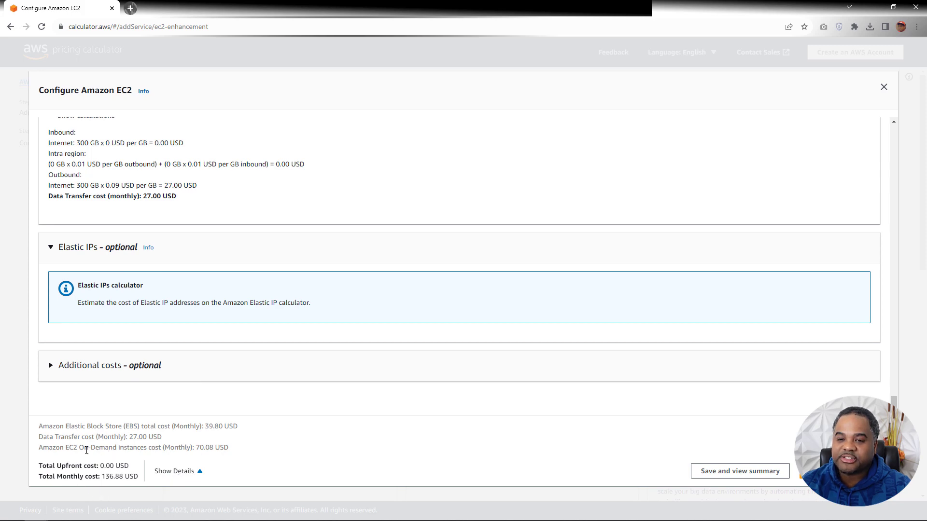
pyautogui.moveTo(48, 448); pyautogui.dragTo(169, 450)
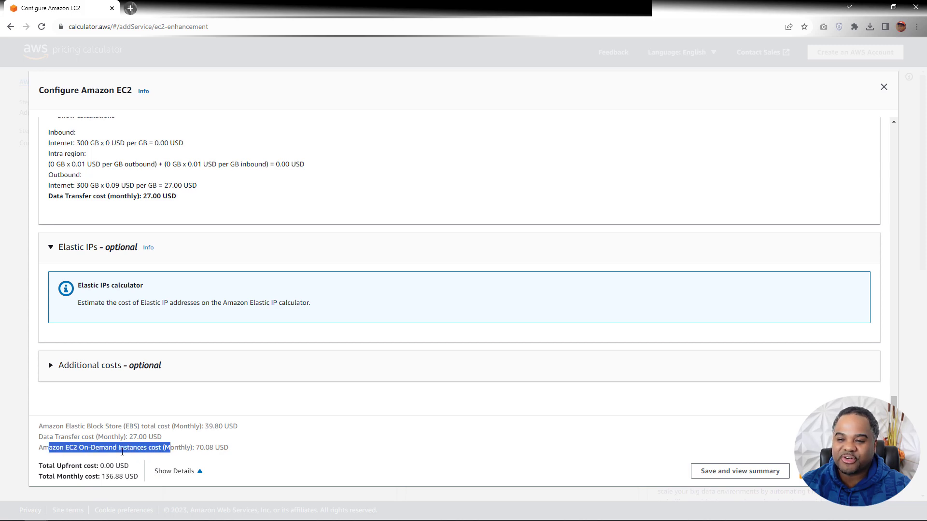
# - Recheck the payment options, then minimize Chrome to return to Word's Cost Analysis pages
pyautogui.scroll(5, 355, 338)
pyautogui.scroll(10, 367, 328)
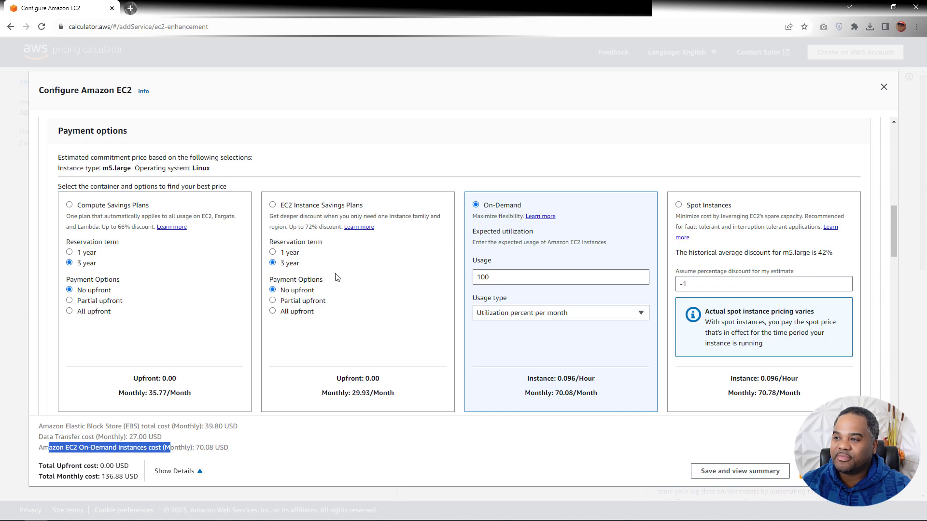
pyautogui.scroll(-10, 254, 316)
pyautogui.scroll(-8, 265, 322)
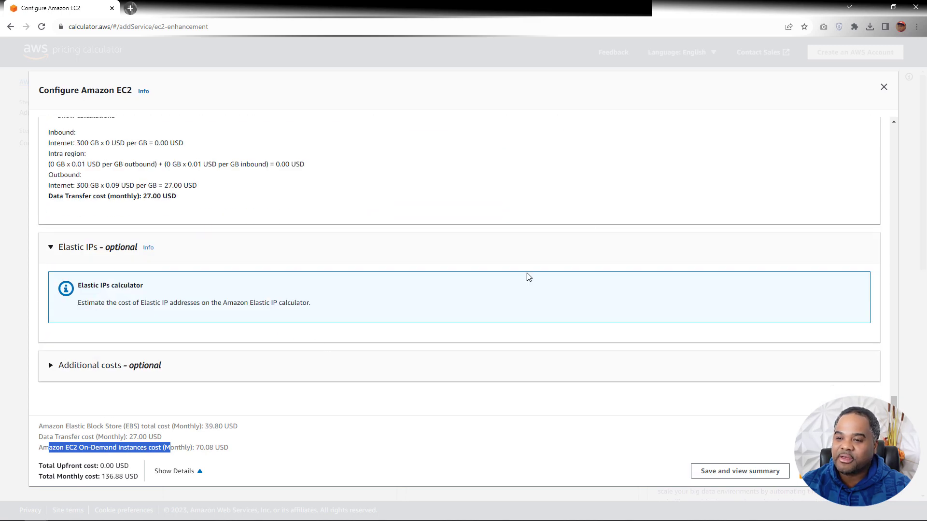
pyautogui.click(869, 10)
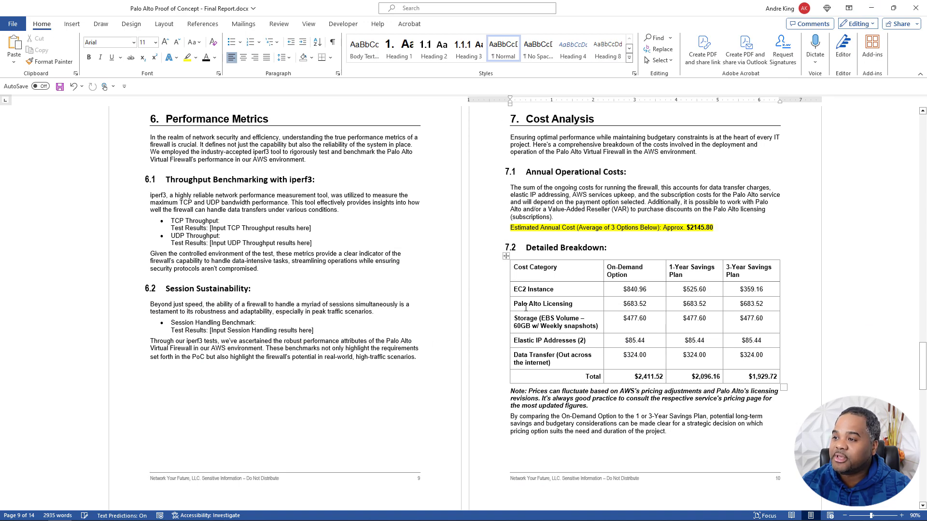
pyautogui.moveTo(517, 304); pyautogui.dragTo(743, 304)
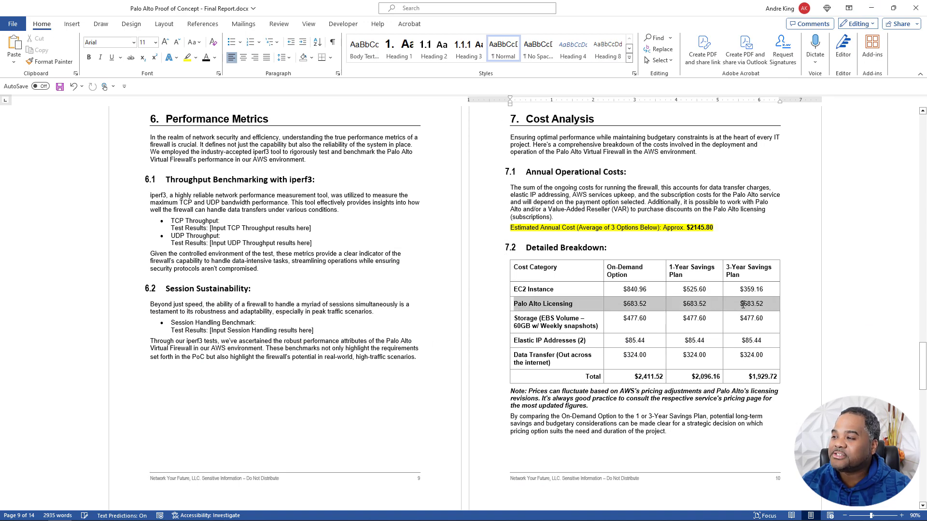
pyautogui.click(691, 337)
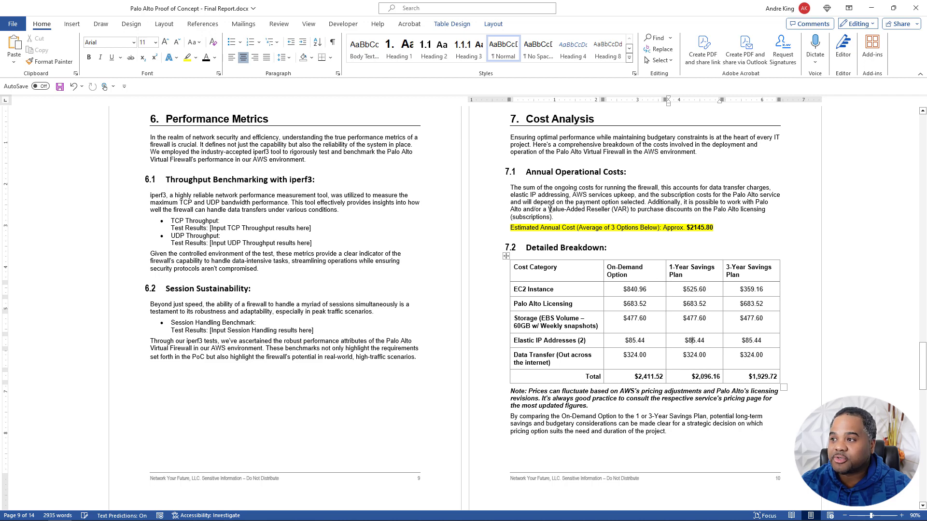
pyautogui.moveTo(549, 209); pyautogui.dragTo(643, 213)
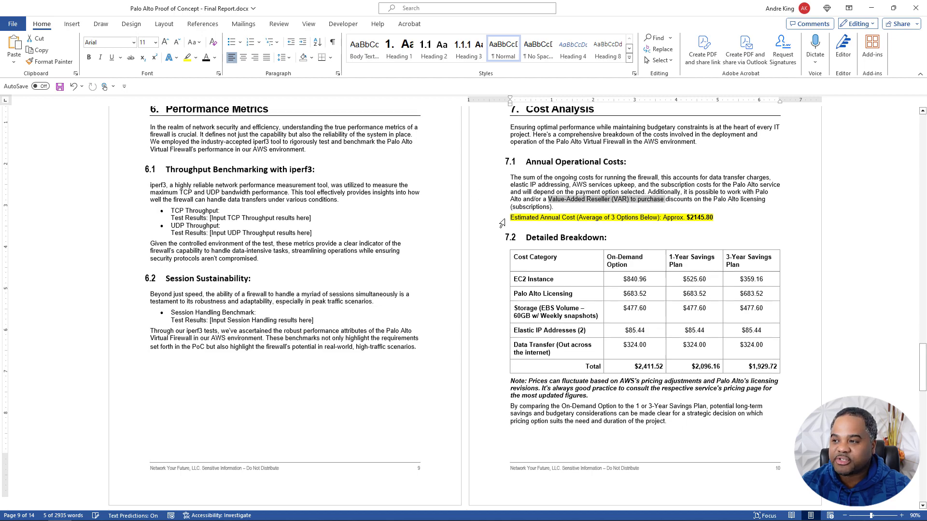
# - Scroll to section 8 Recommendations and highlight the Auto-Scaling with Palo Alto point
pyautogui.scroll(-3, 506, 222)
pyautogui.scroll(-9, 506, 222)
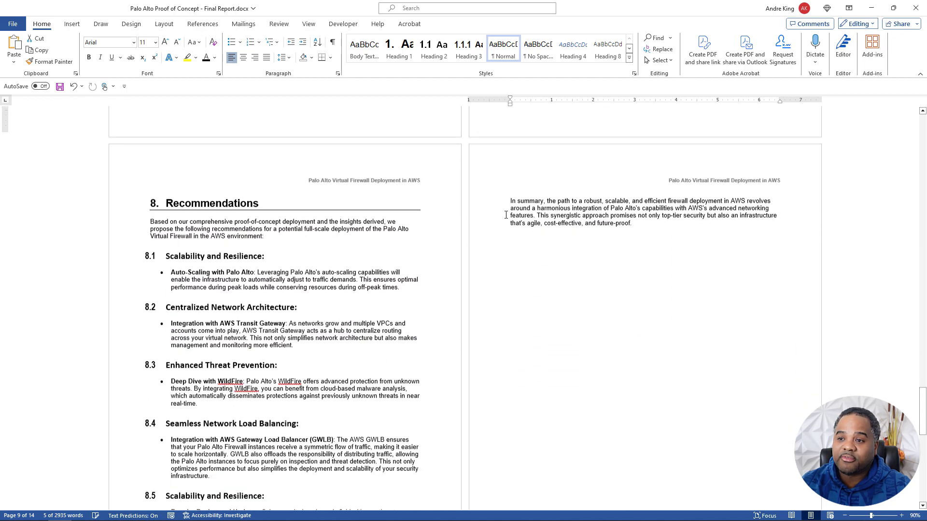
pyautogui.scroll(-1, 490, 202)
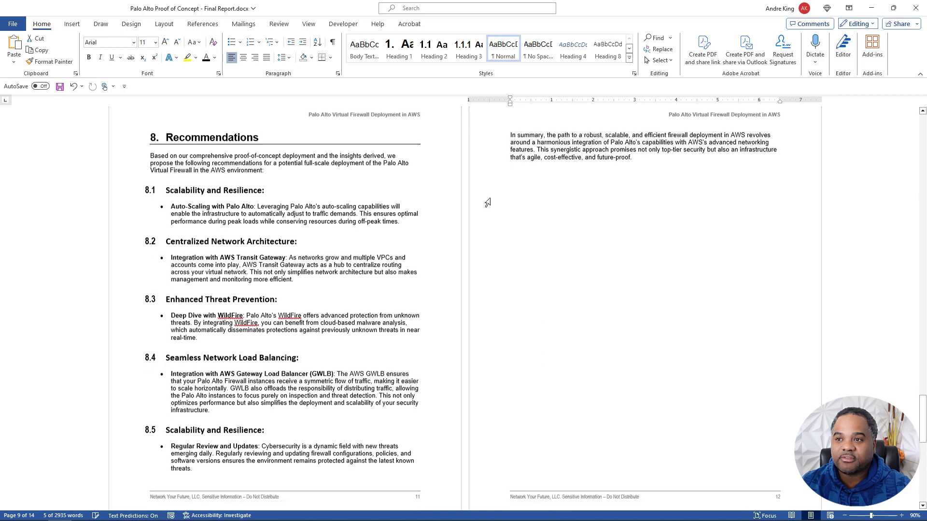
pyautogui.scroll(-1, 281, 184)
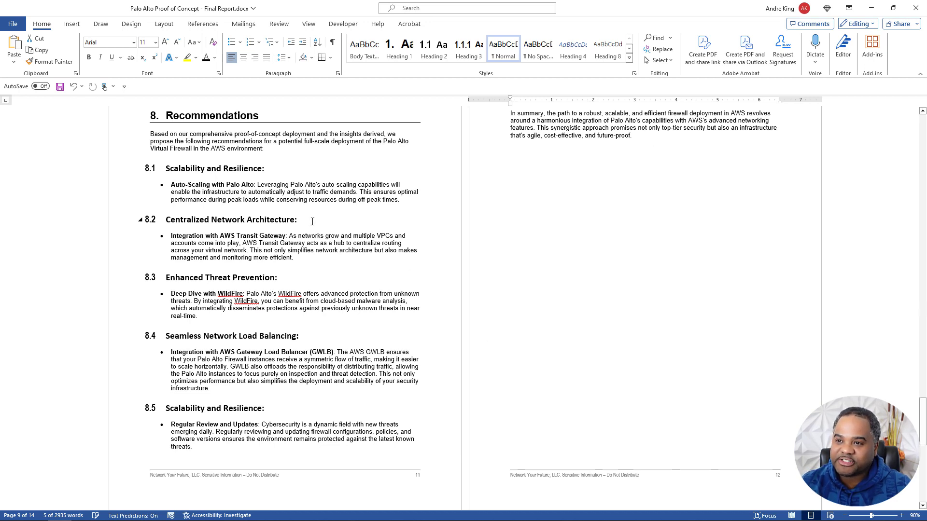
pyautogui.moveTo(170, 184); pyautogui.dragTo(254, 185)
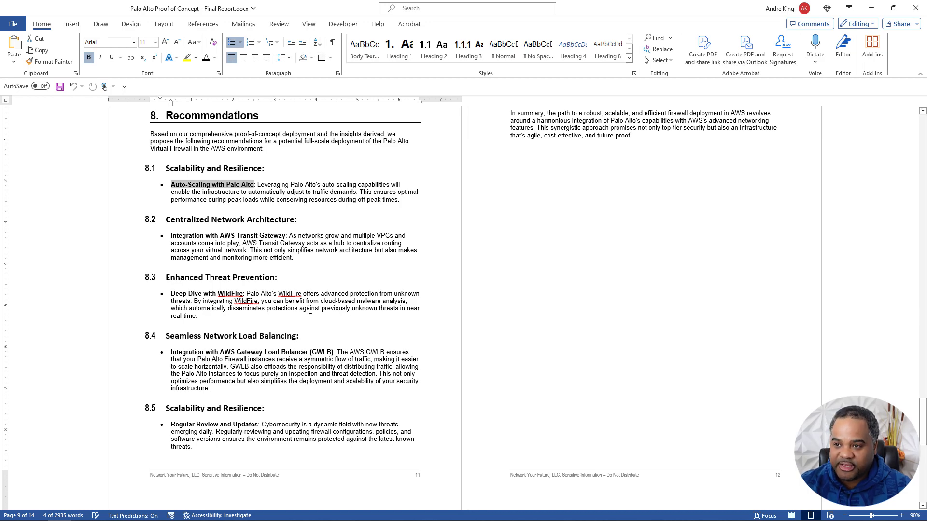
# - Scroll past section 8 to the final Table 1: Acronyms page, listing AMI through VPN
pyautogui.scroll(-1, 351, 284)
pyautogui.scroll(-3, 355, 284)
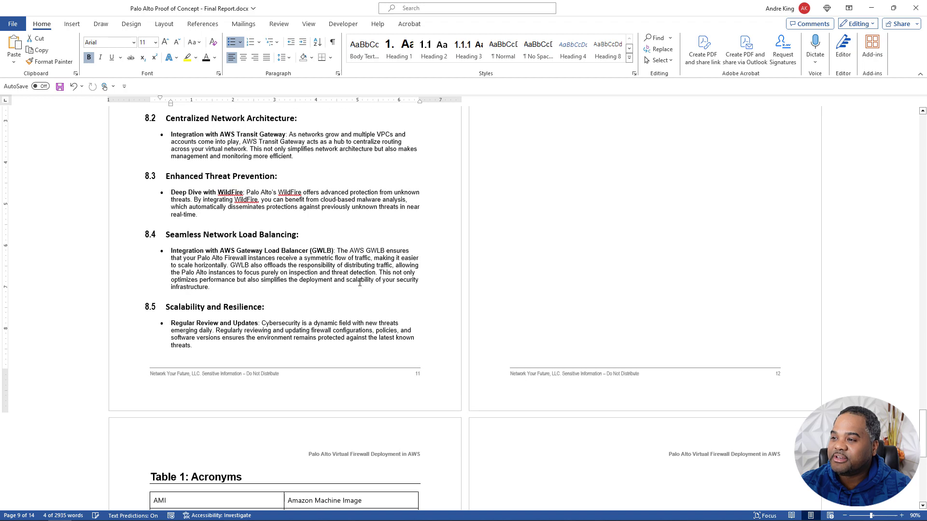
pyautogui.scroll(-2, 362, 285)
pyautogui.scroll(-5, 363, 285)
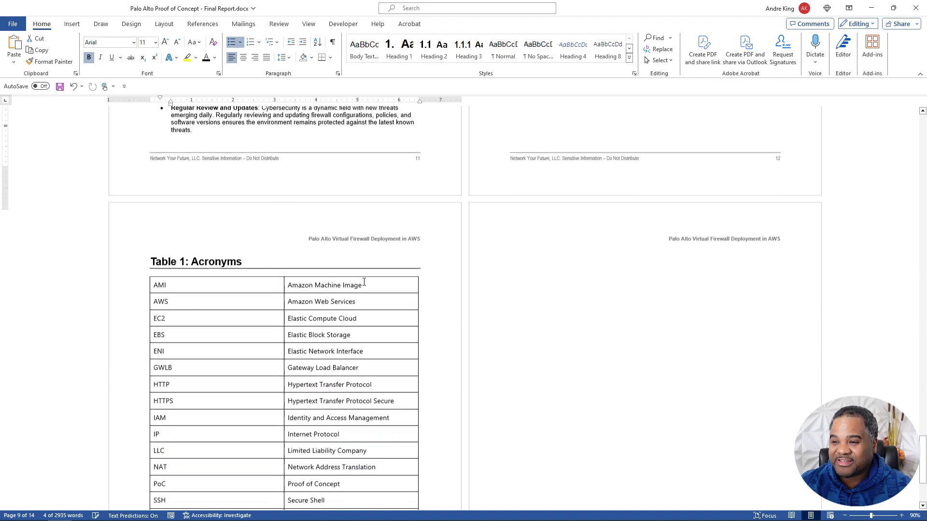
pyautogui.scroll(-1, 367, 282)
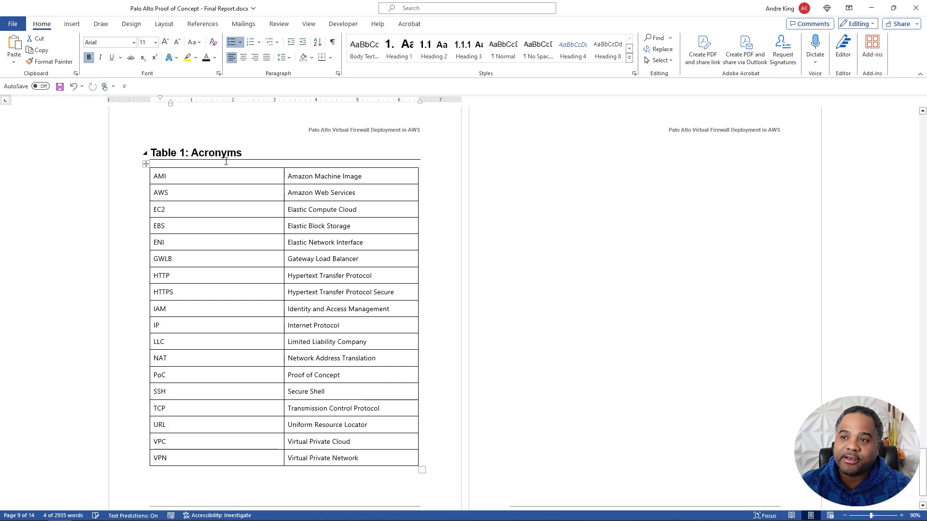
pyautogui.scroll(3, 270, 231)
pyautogui.scroll(6, 276, 242)
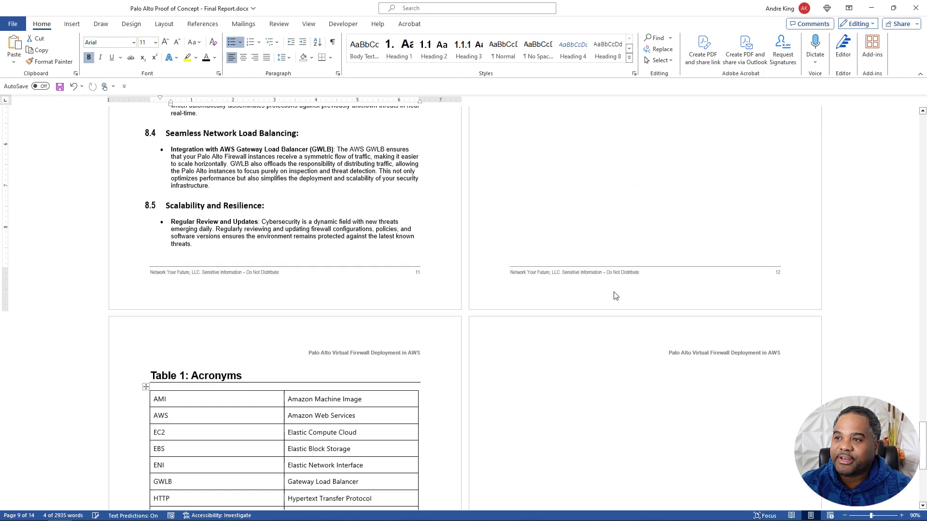
pyautogui.scroll(-3, 295, 269)
pyautogui.scroll(-5, 296, 269)
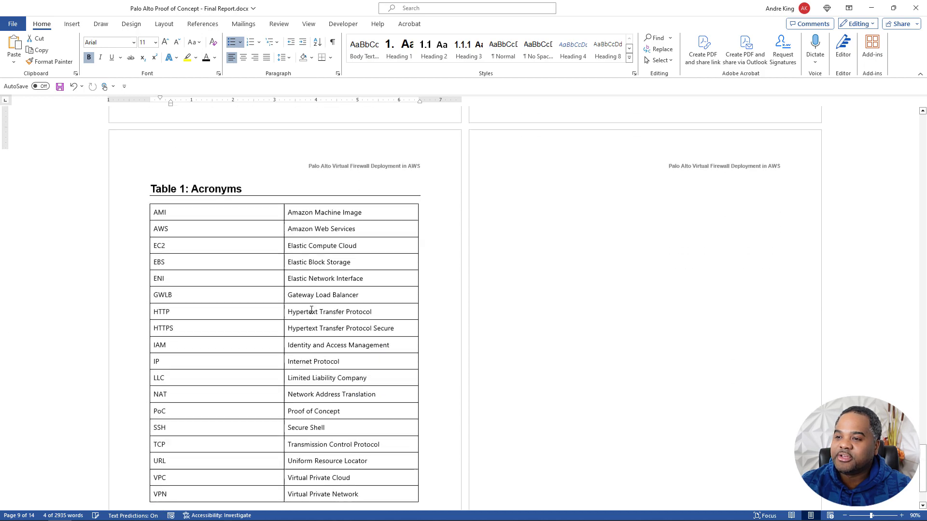
pyautogui.scroll(-1, 312, 290)
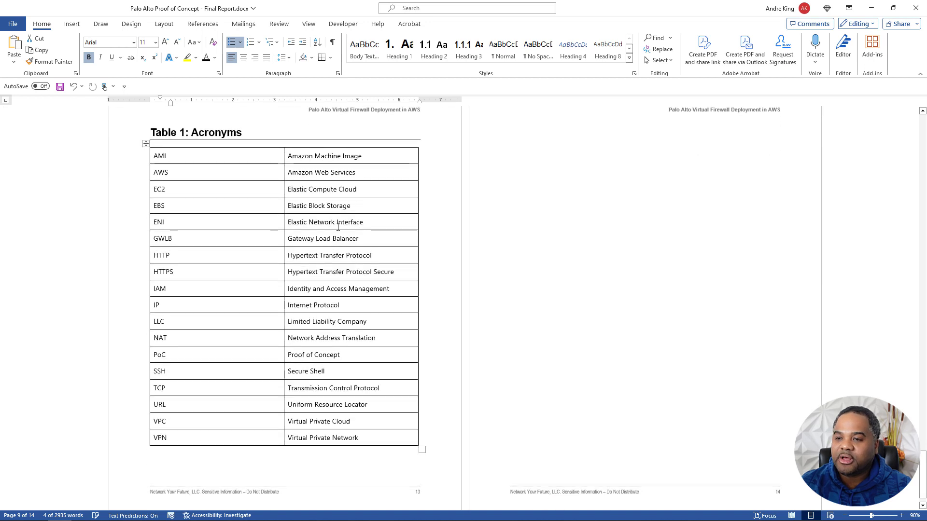